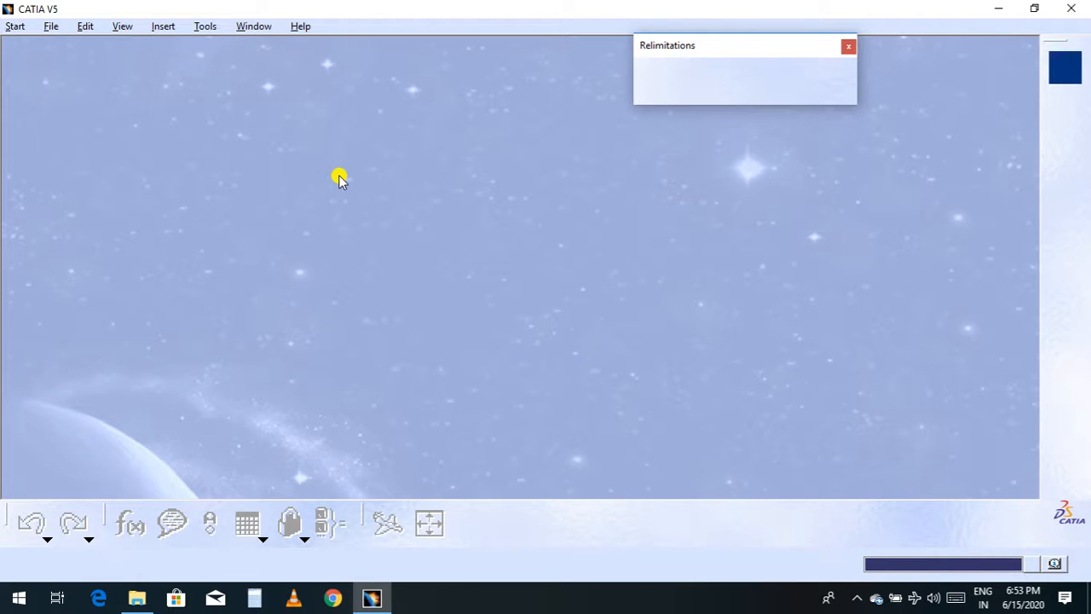
click(15, 26)
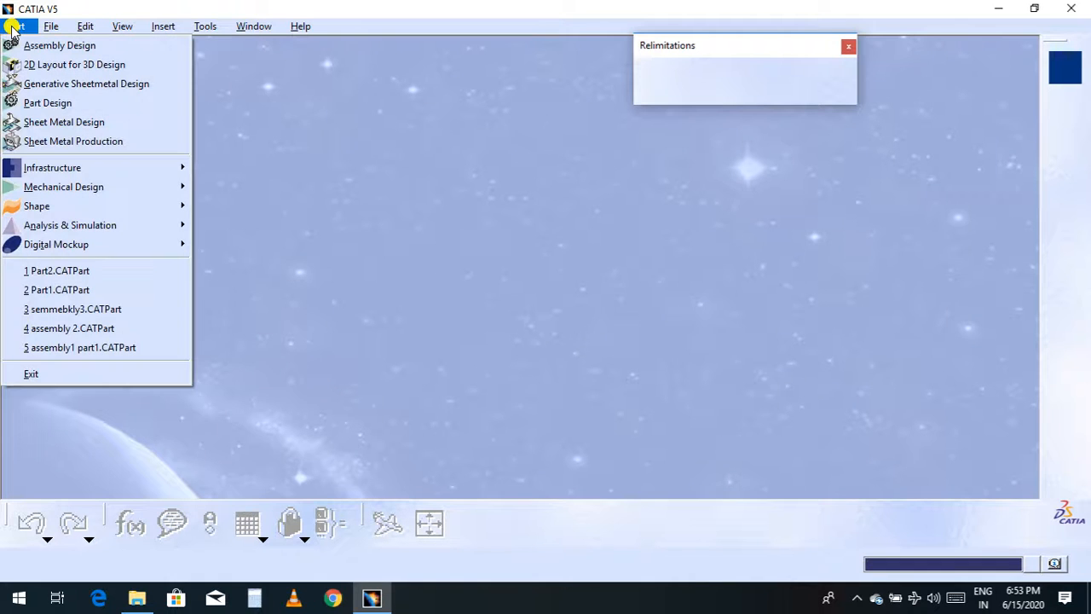
mouse_move(66, 186)
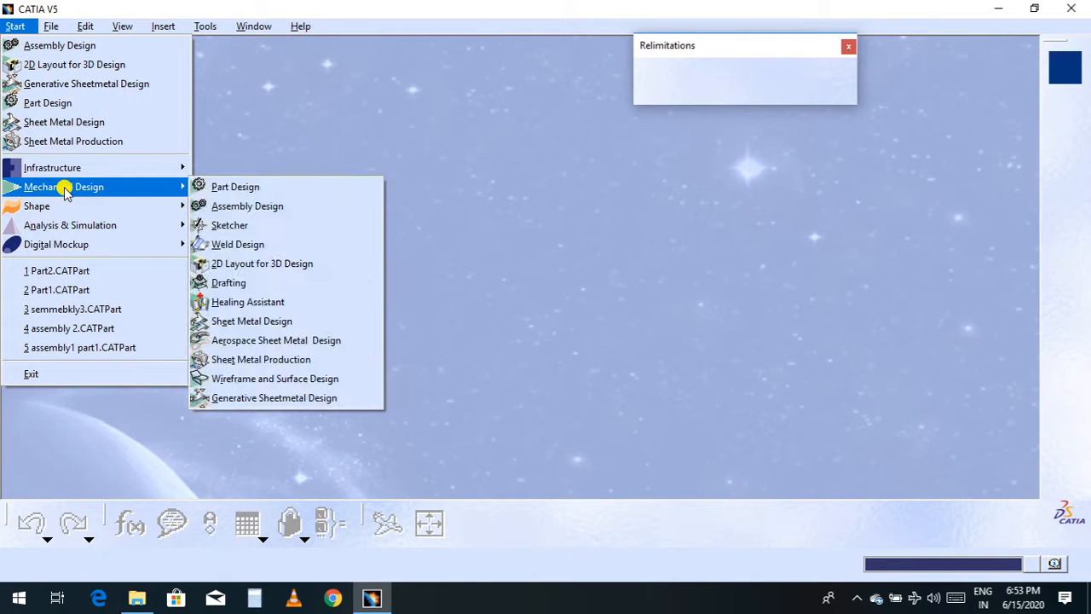
click(213, 187)
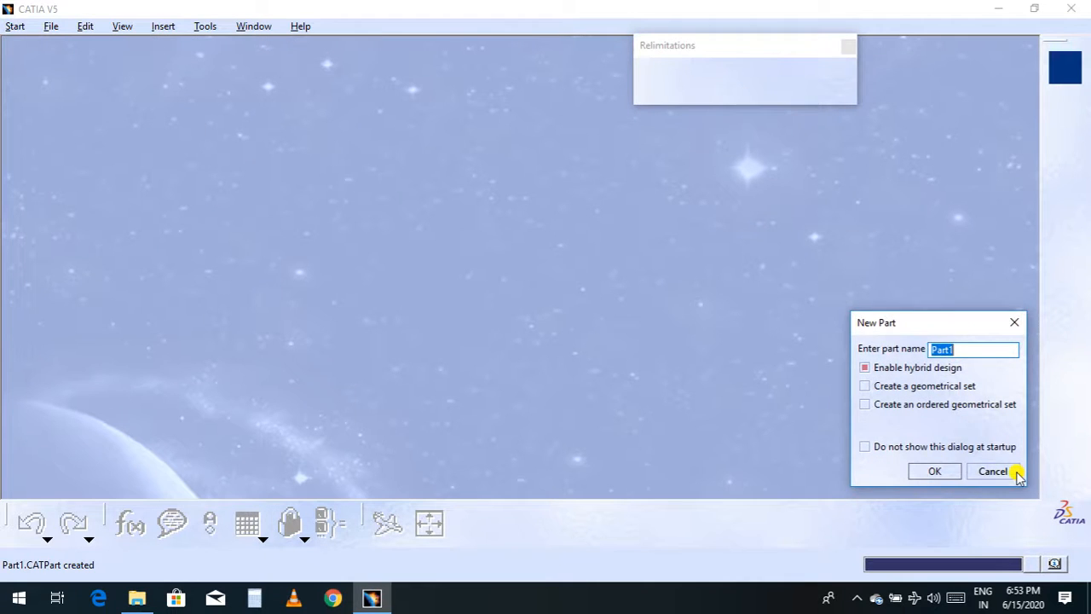
click(1014, 472)
Create a new product in Assembly Design, fit the view and select the root product.
click(15, 29)
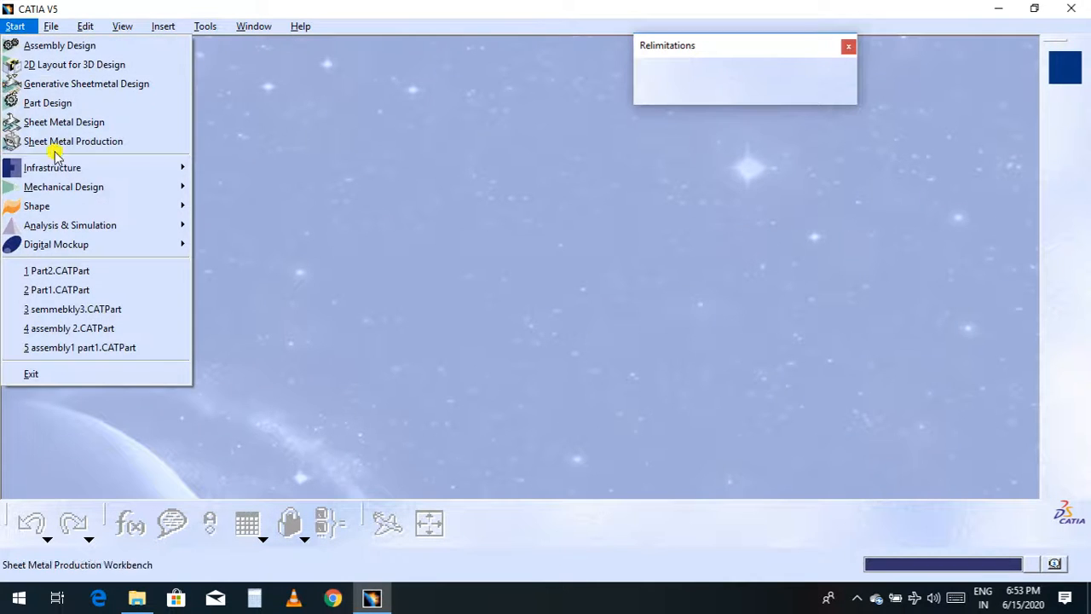
mouse_move(71, 187)
click(231, 211)
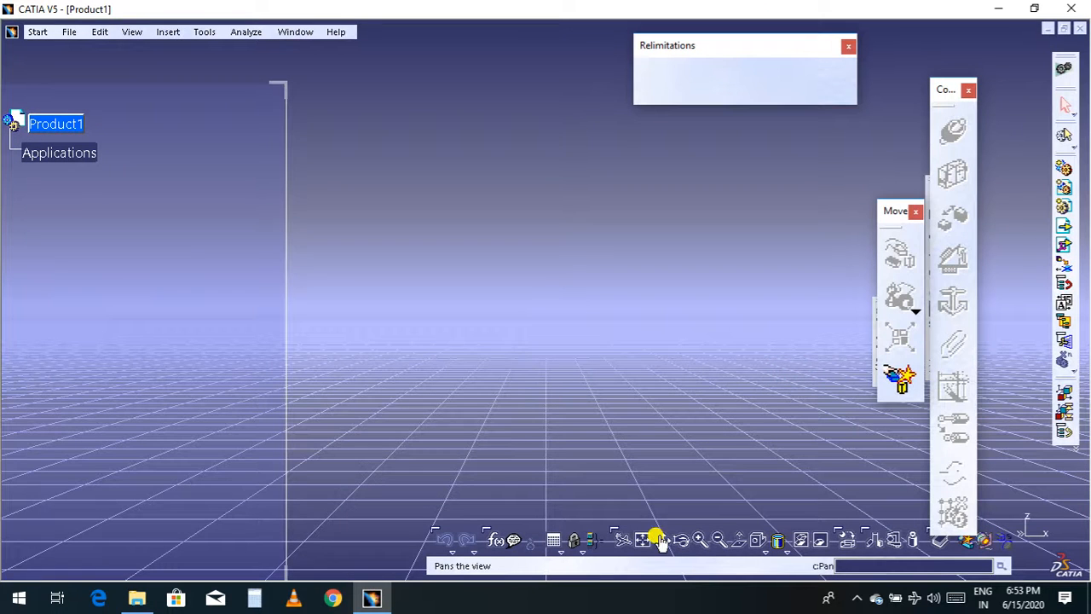
click(643, 540)
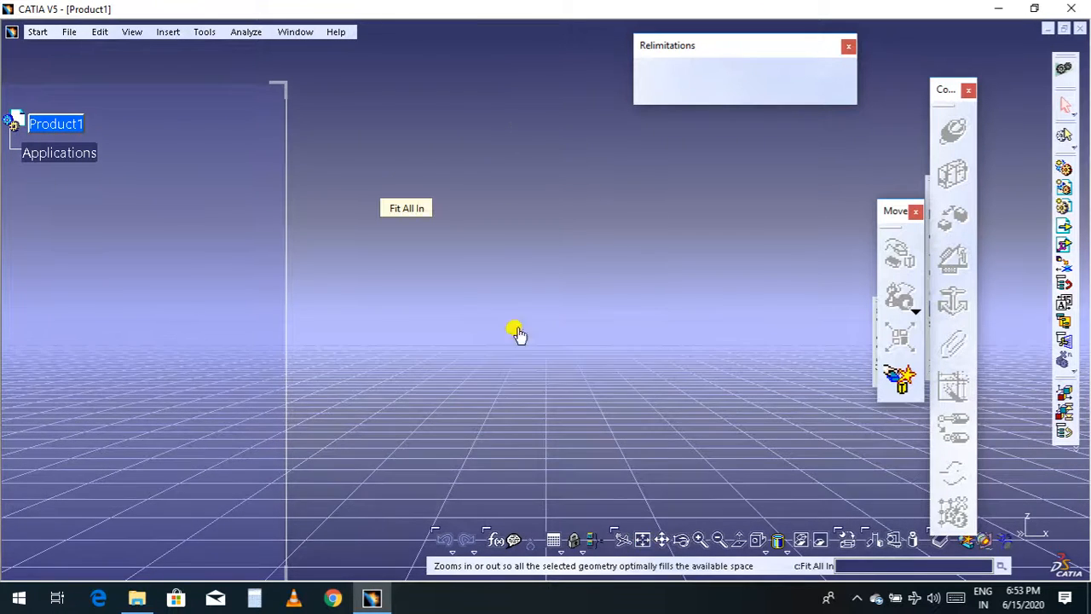
click(62, 126)
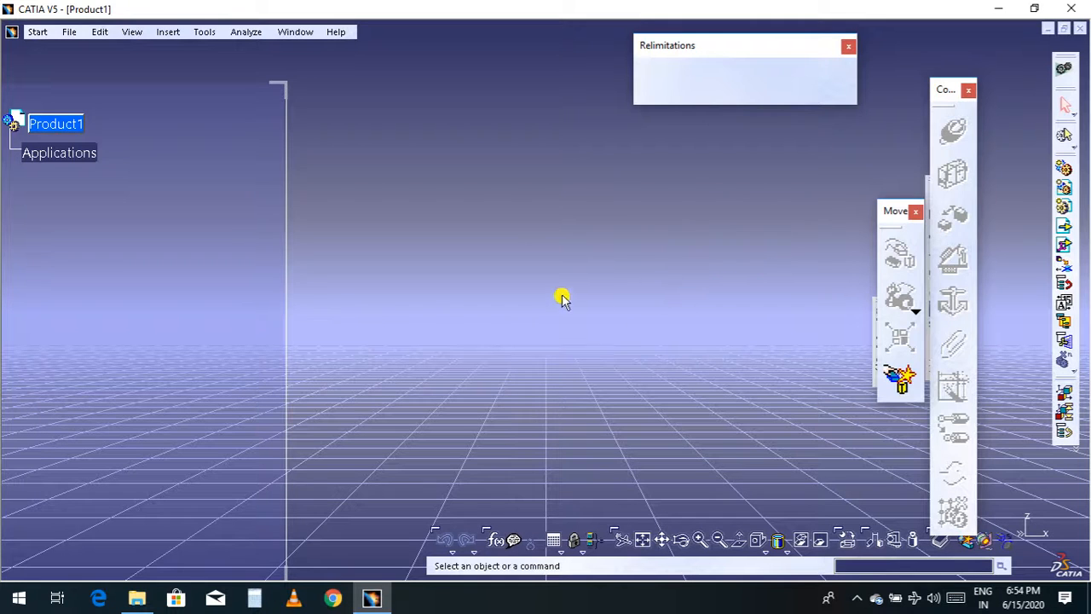
Insert Part1.CATPart into Product1 as an existing component with positioning and accept its default placement.
click(1063, 250)
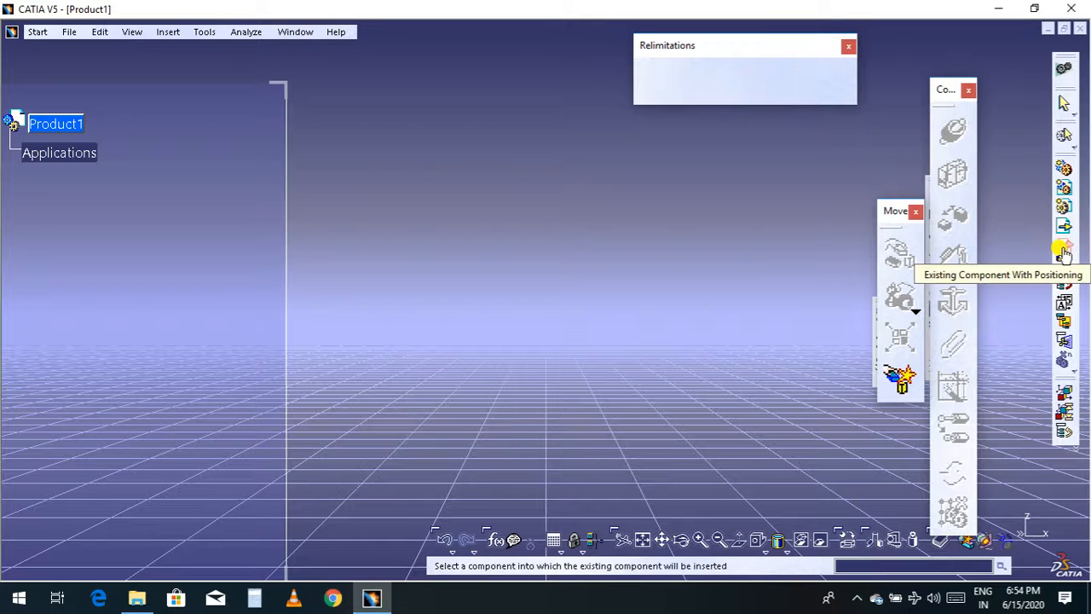
click(51, 126)
click(553, 401)
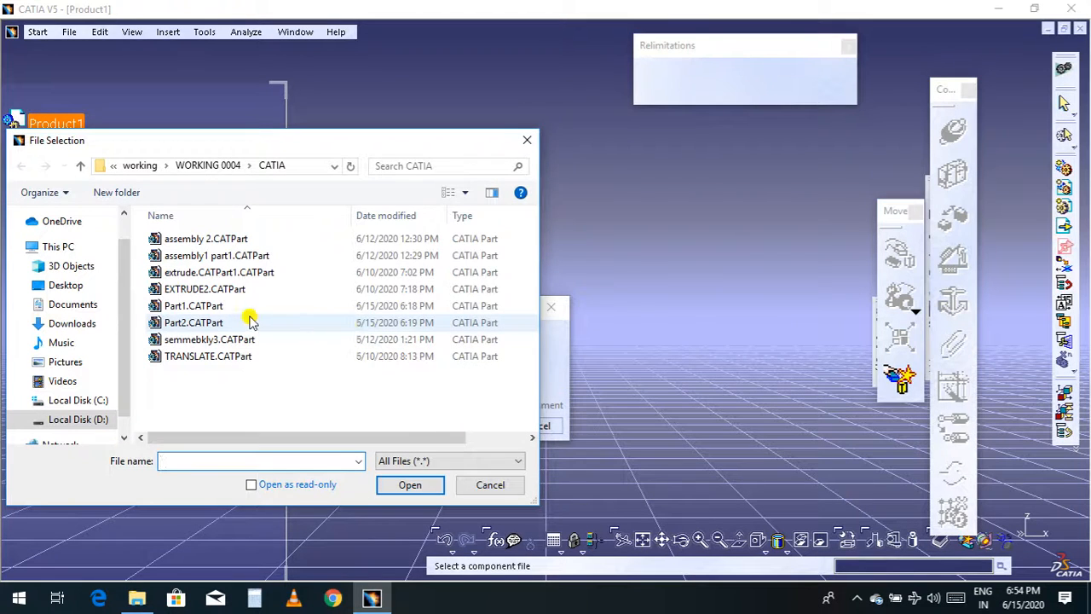
double_click(243, 305)
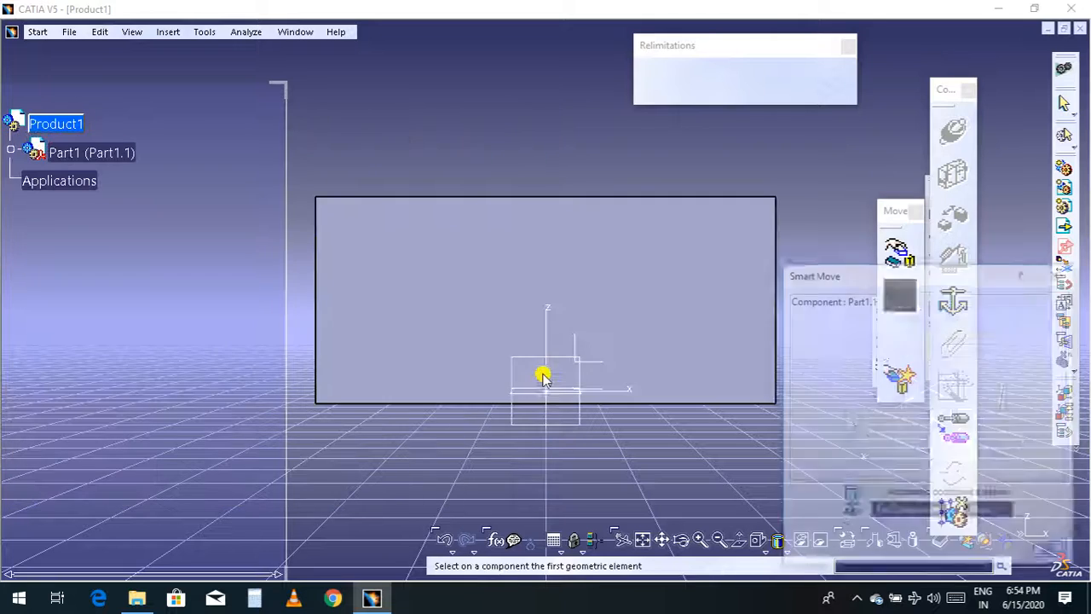
click(741, 539)
middle_drag(707, 465, 689, 409)
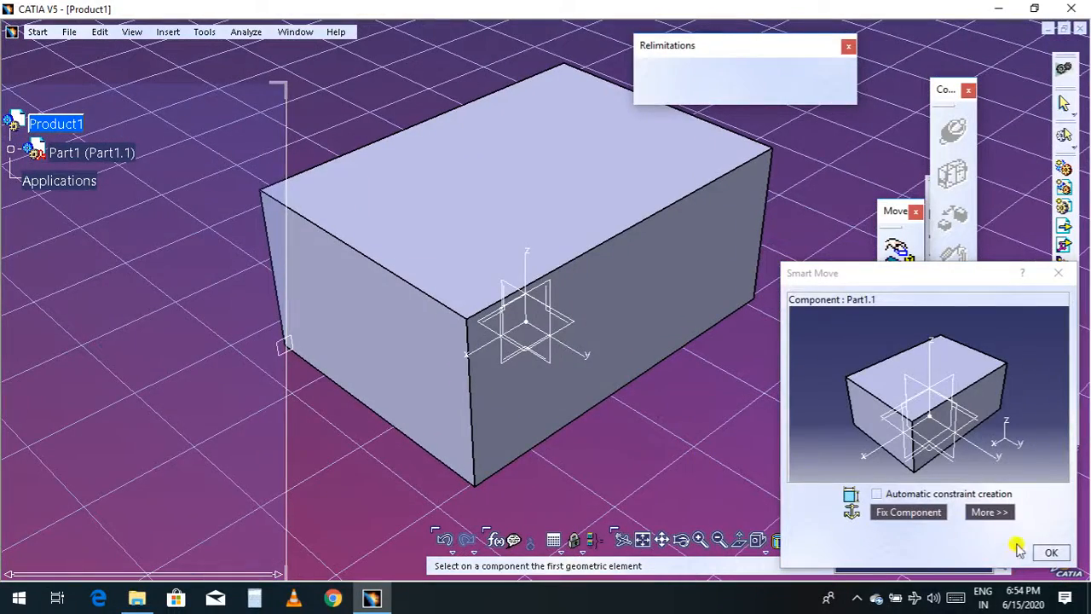
click(1053, 554)
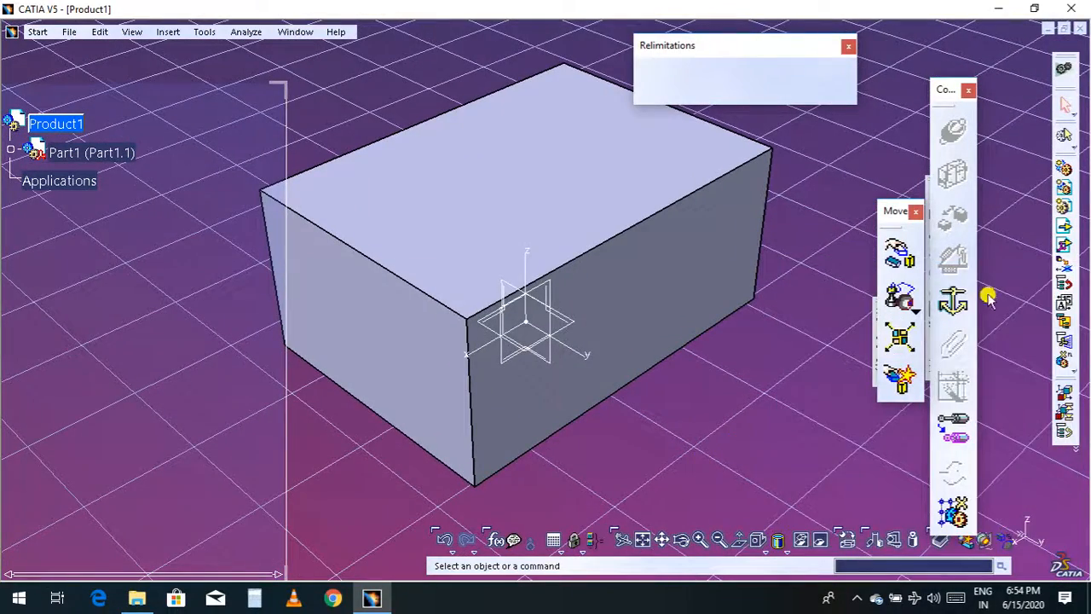
Insert Part2.CATPart into Product1 as an existing component with positioning.
click(1064, 247)
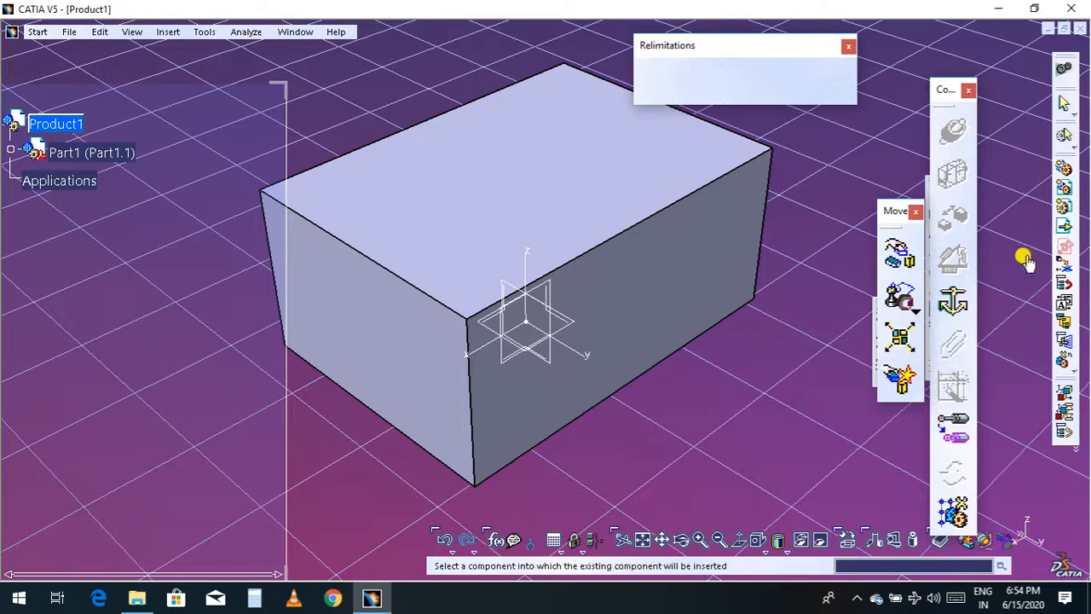
click(46, 124)
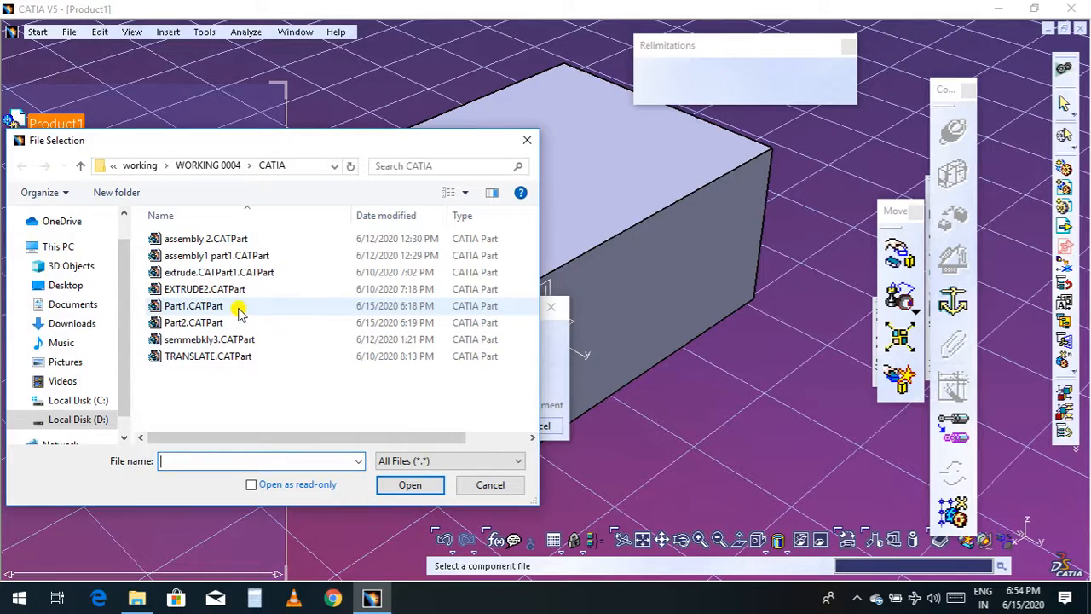
double_click(237, 322)
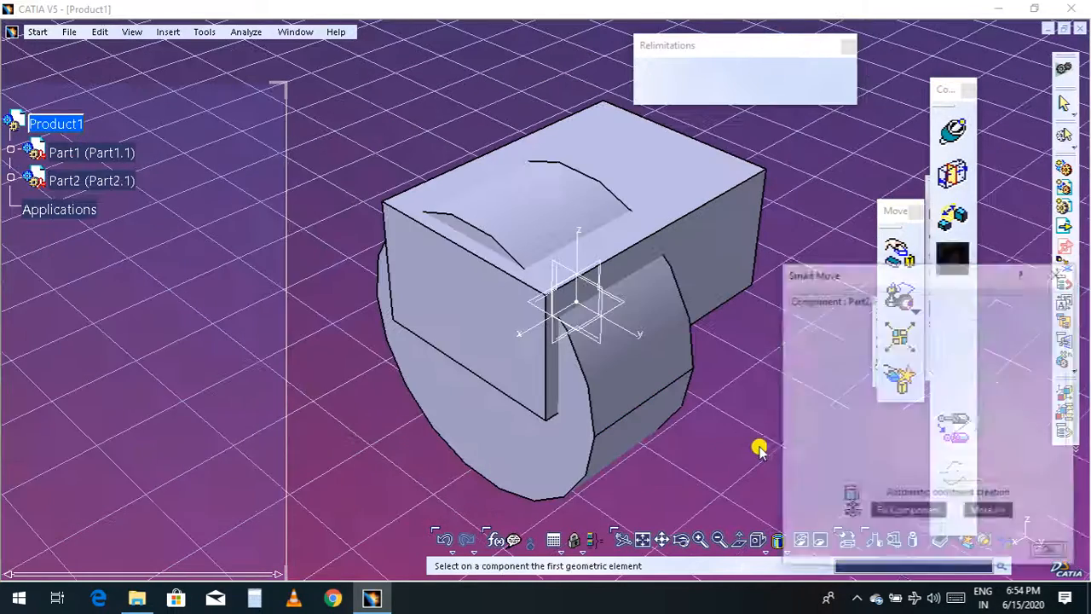
middle_drag(711, 436, 671, 399)
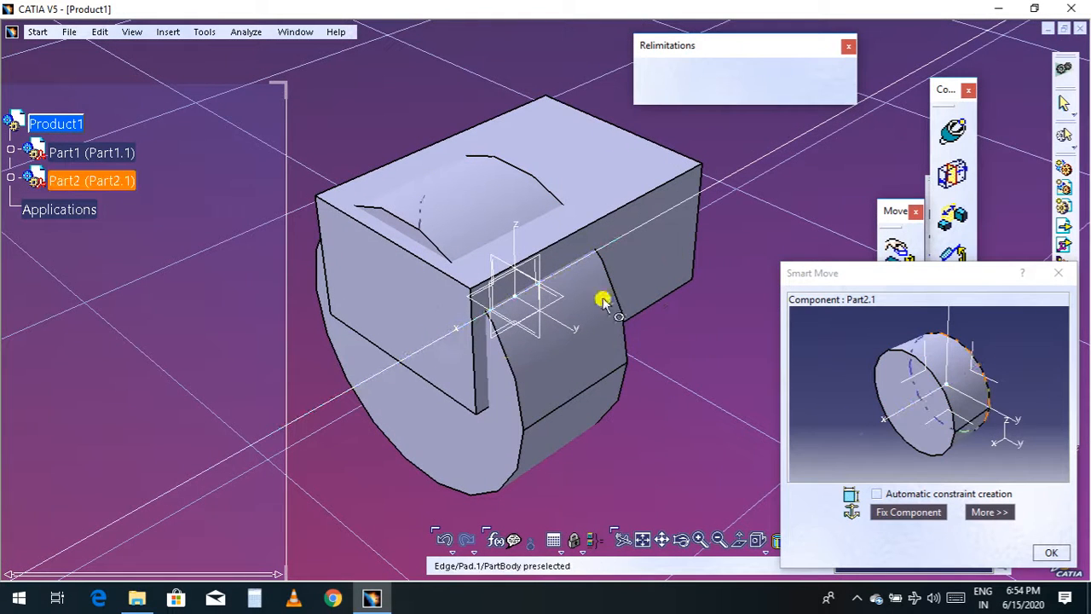
Snap the flat circular face of Part2 to the end face of Part1 and invert the snapping direction.
click(479, 436)
click(416, 291)
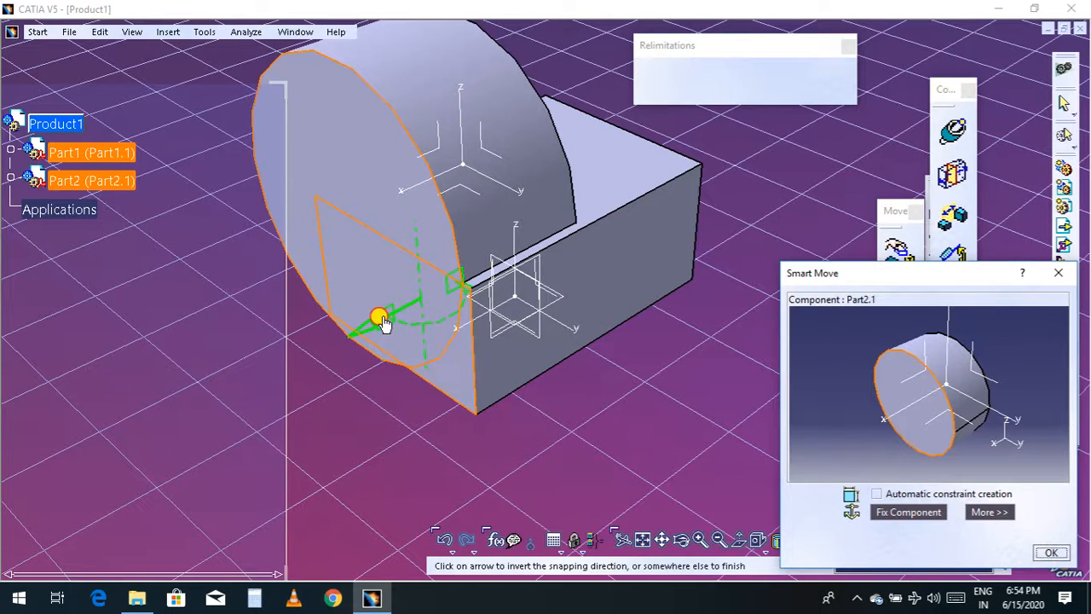
click(381, 322)
middle_drag(623, 403, 644, 316)
click(682, 540)
drag(689, 415, 770, 341)
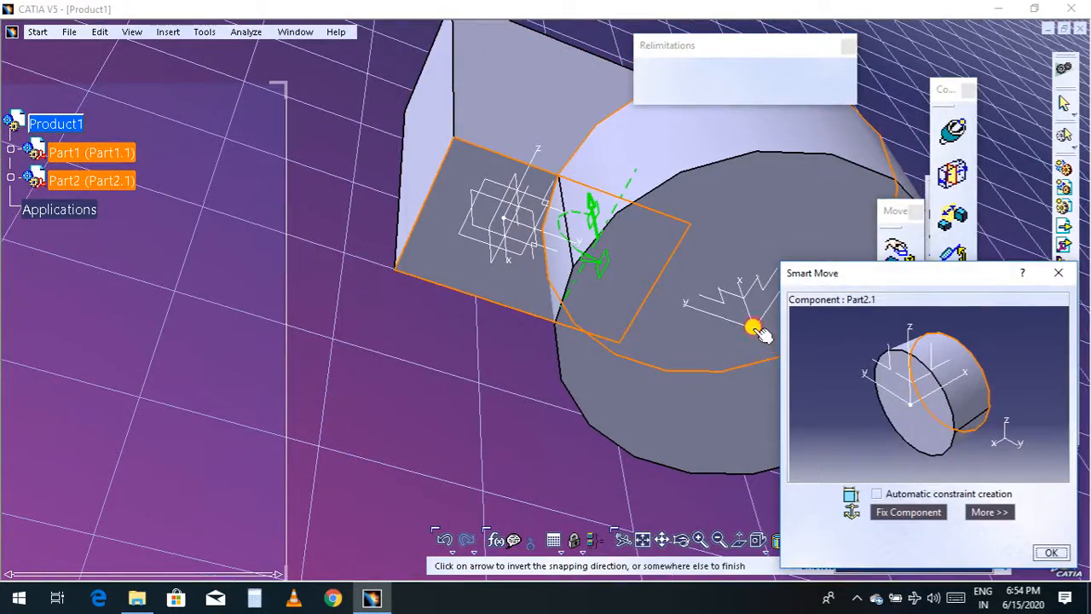
click(753, 326)
Accept the Smart Move placement of Part2 and set the assembly to an isometric view.
middle_drag(593, 375, 524, 391)
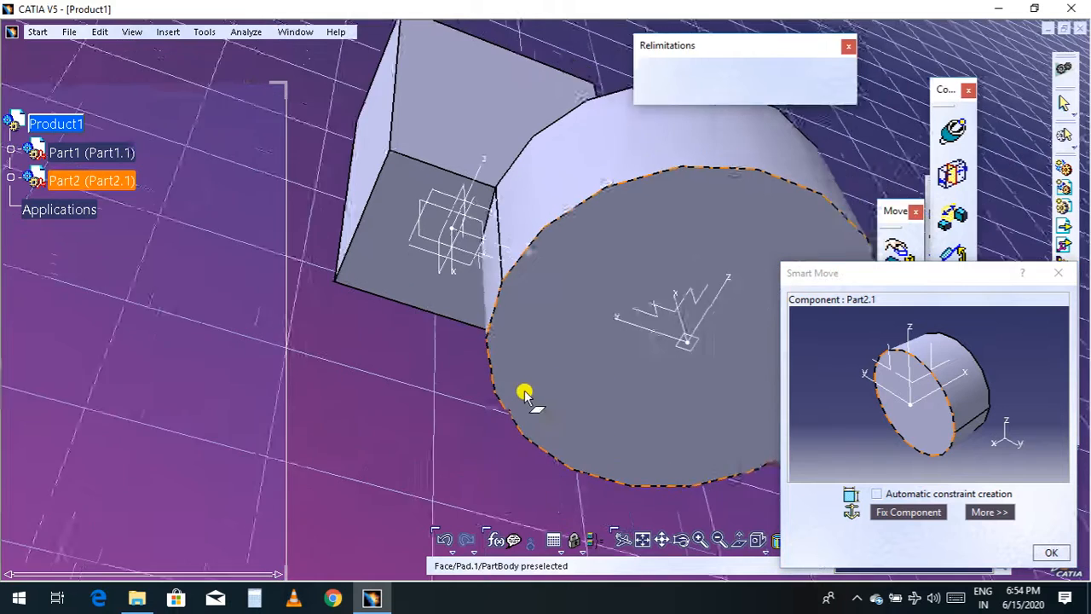
drag(624, 348, 409, 314)
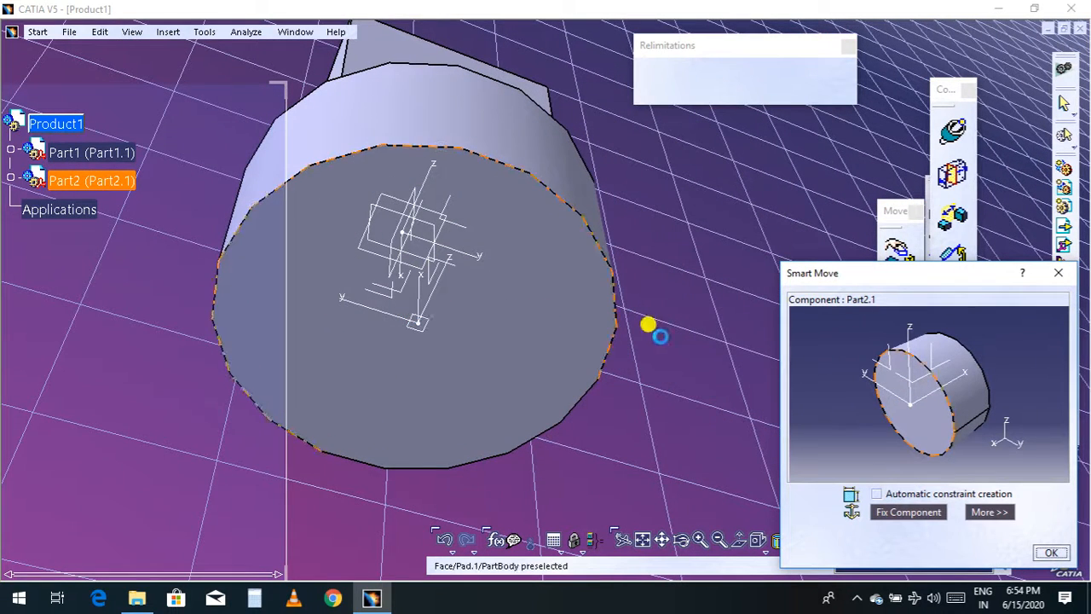
click(681, 540)
drag(719, 316, 209, 282)
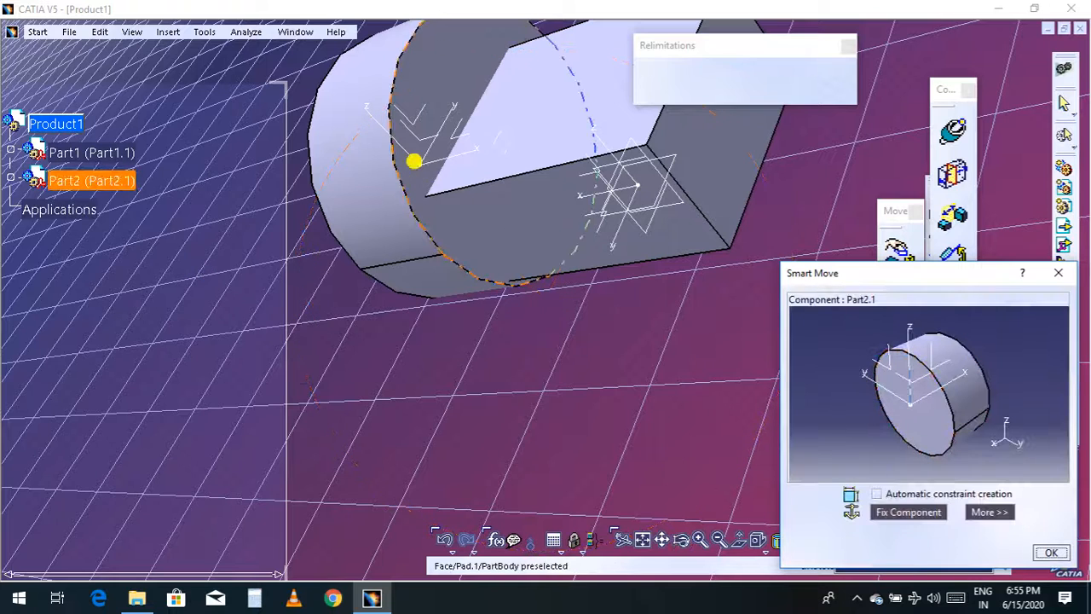
drag(421, 166, 591, 309)
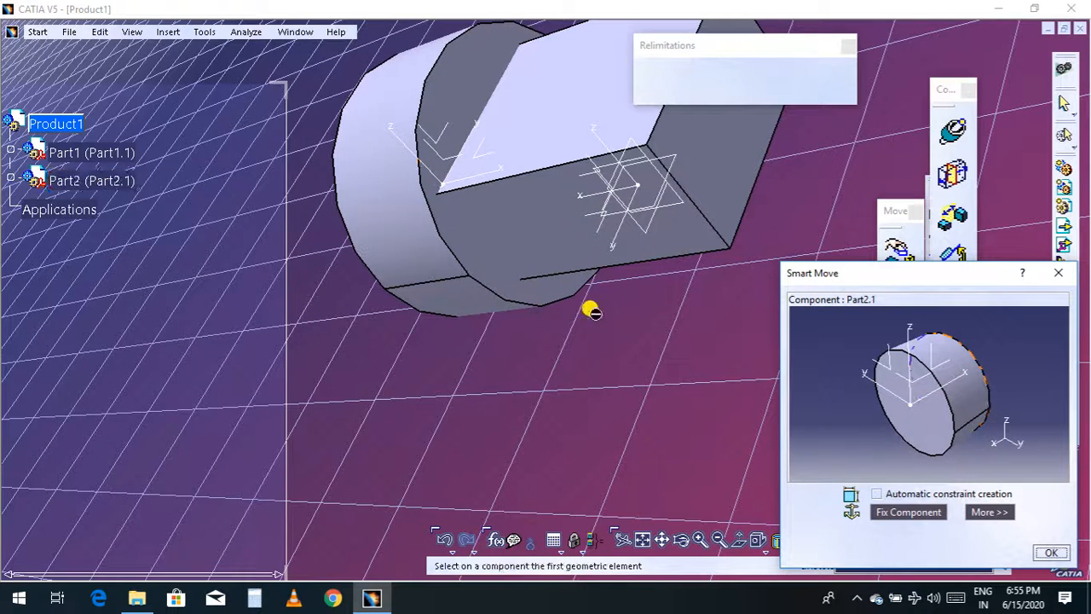
click(1040, 550)
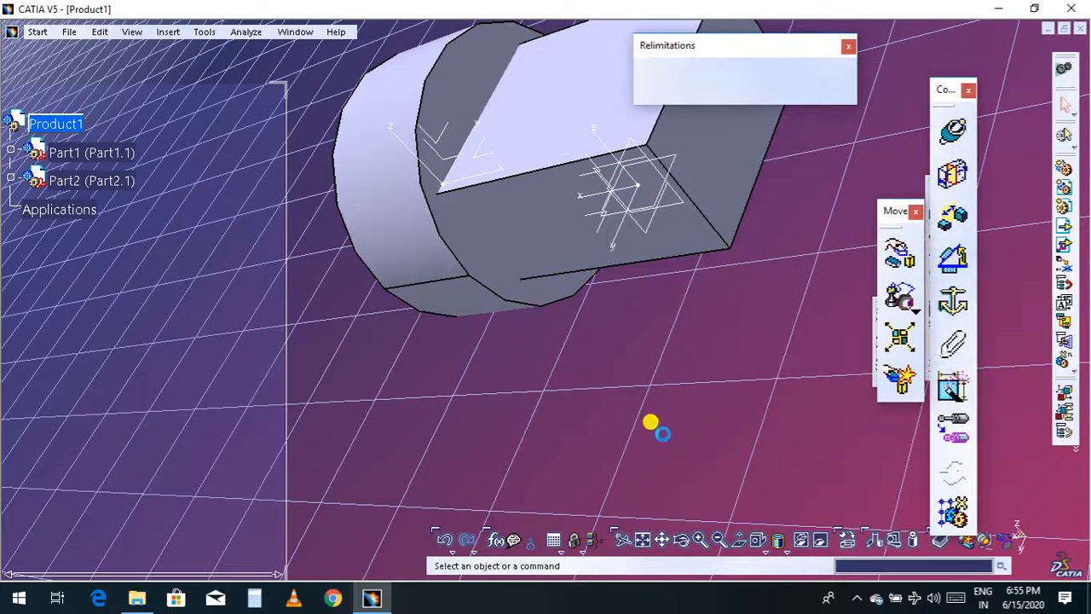
middle_drag(734, 388, 631, 457)
scroll(632, 456, up, 1)
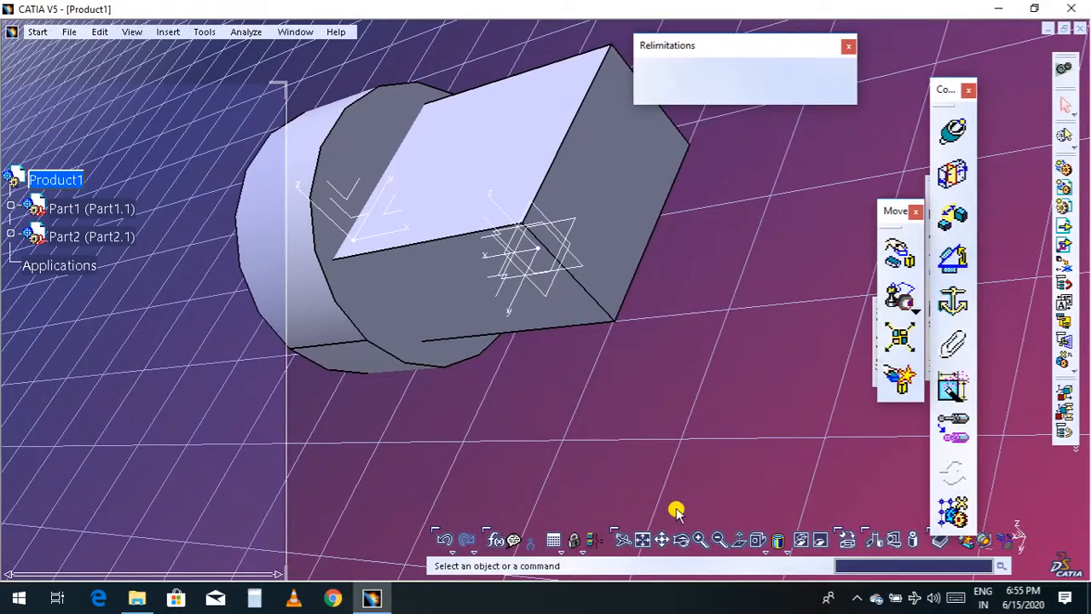
click(758, 540)
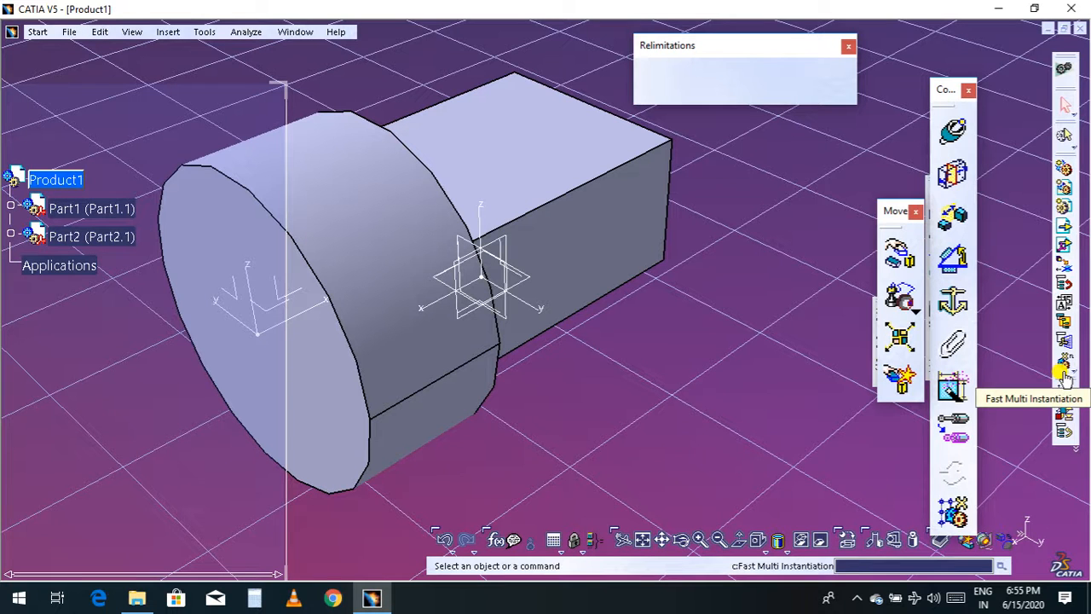
Hide the Constraints toolbar and show it again.
right_click(1063, 378)
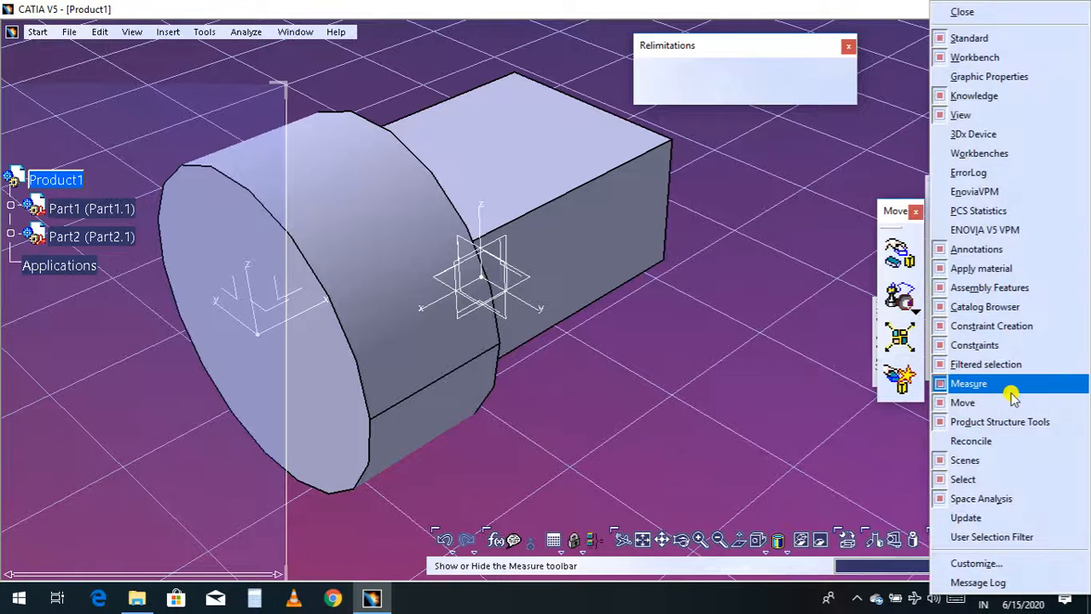
click(992, 345)
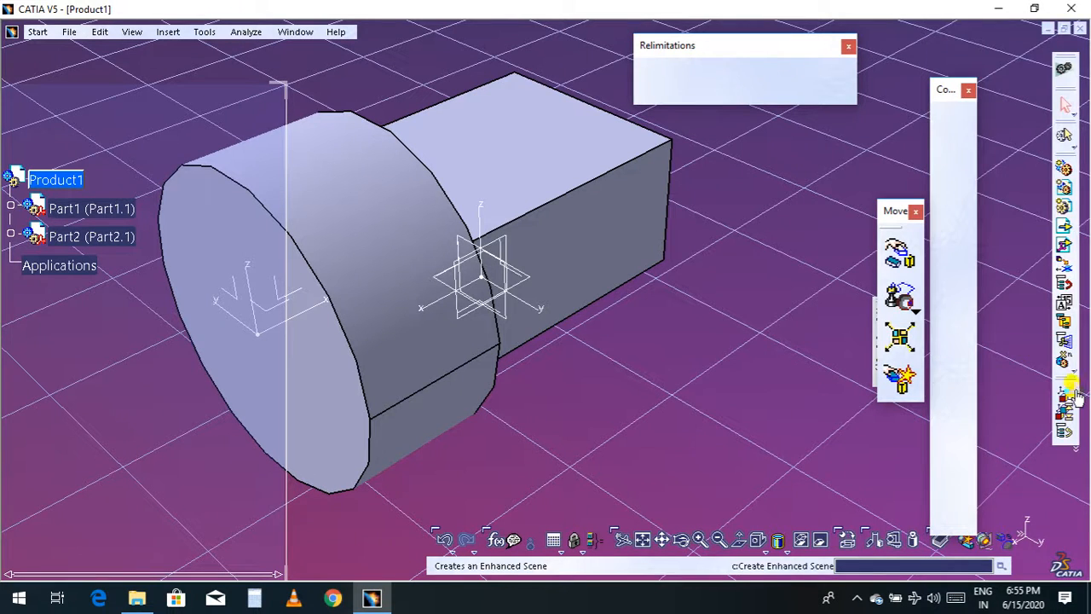
right_click(1056, 375)
click(959, 345)
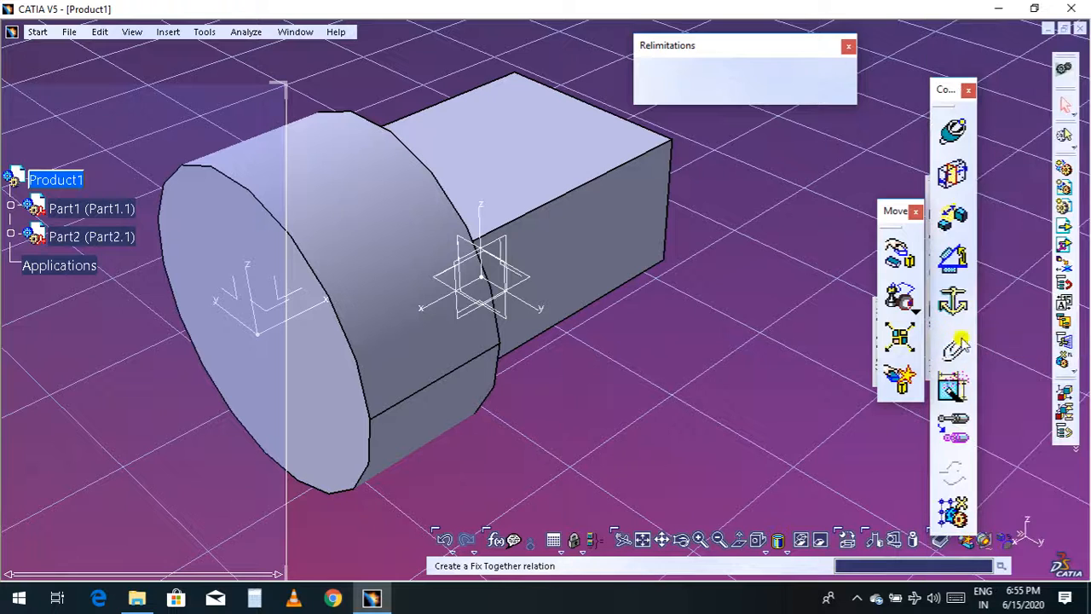
Hide the Move toolbar and show it again.
right_click(1061, 383)
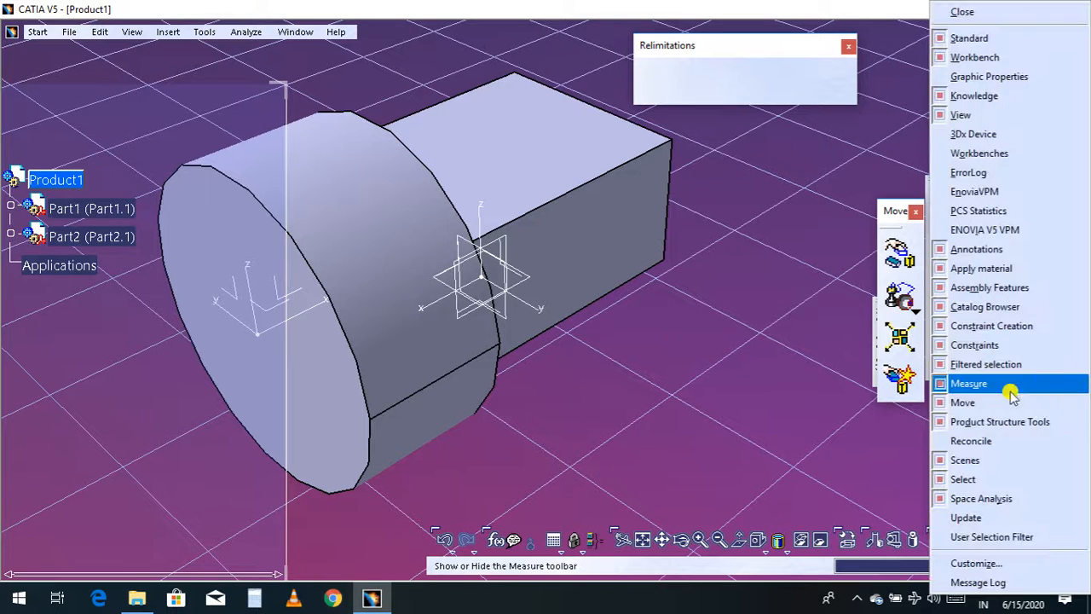
click(1020, 401)
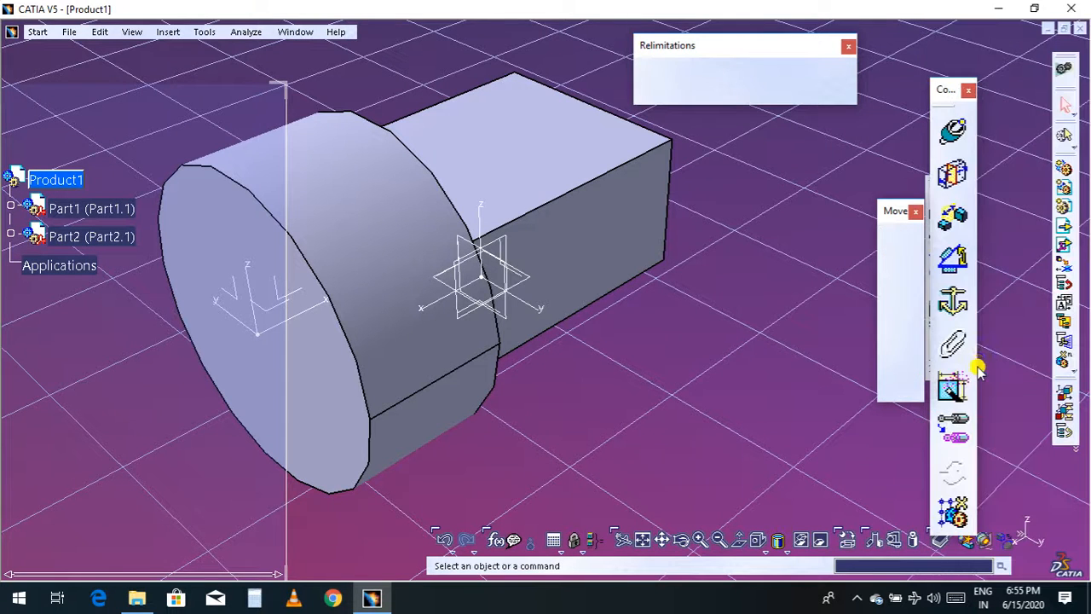
right_click(1054, 381)
click(977, 397)
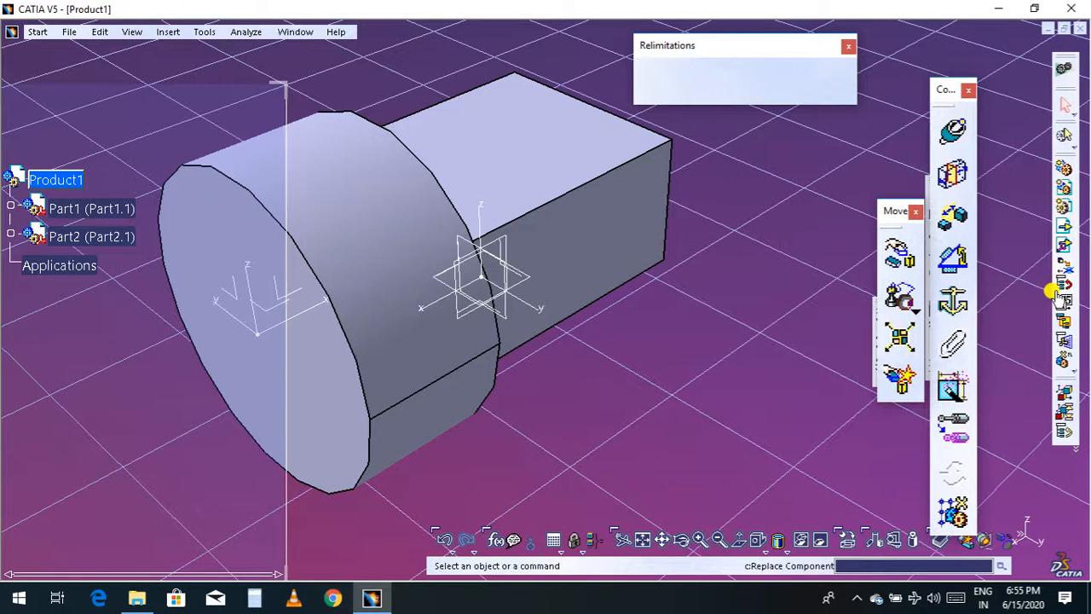
click(120, 34)
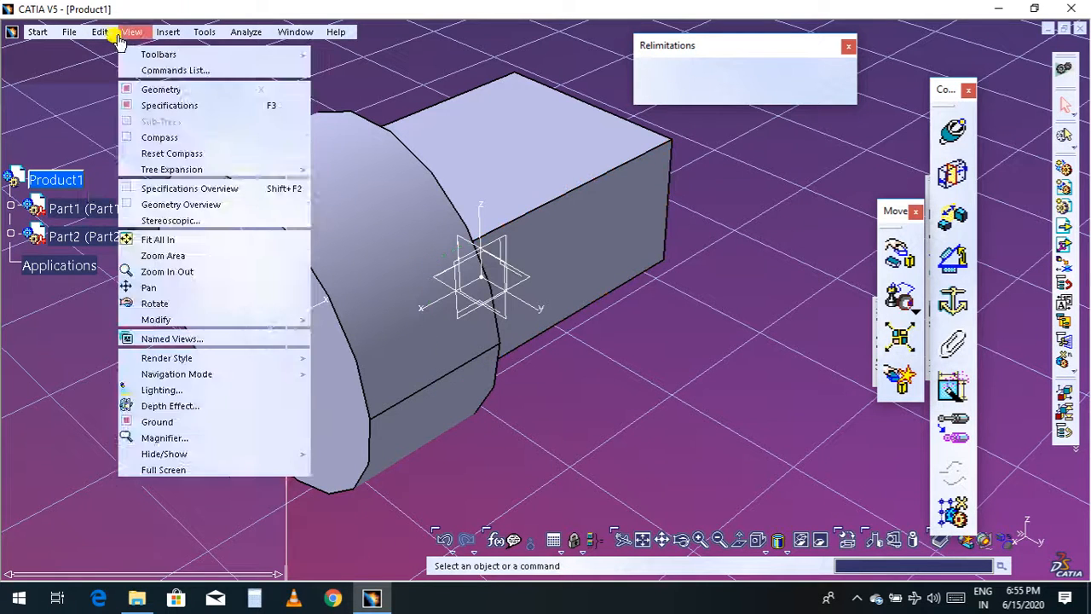
mouse_move(198, 33)
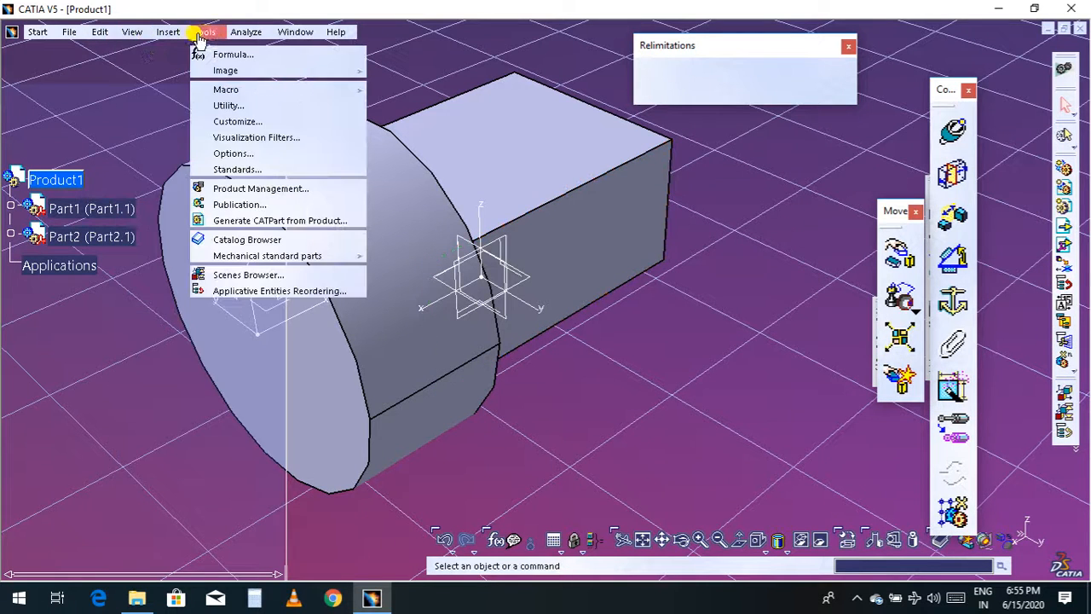
click(693, 360)
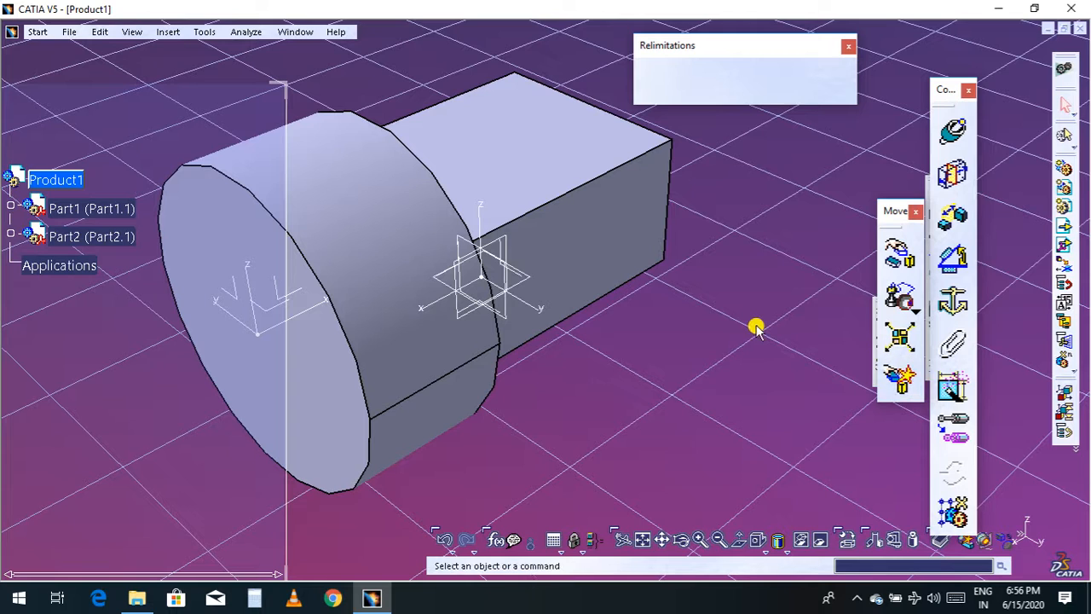
Start the Manipulation tool and shift Part2 along the Y axis.
click(901, 257)
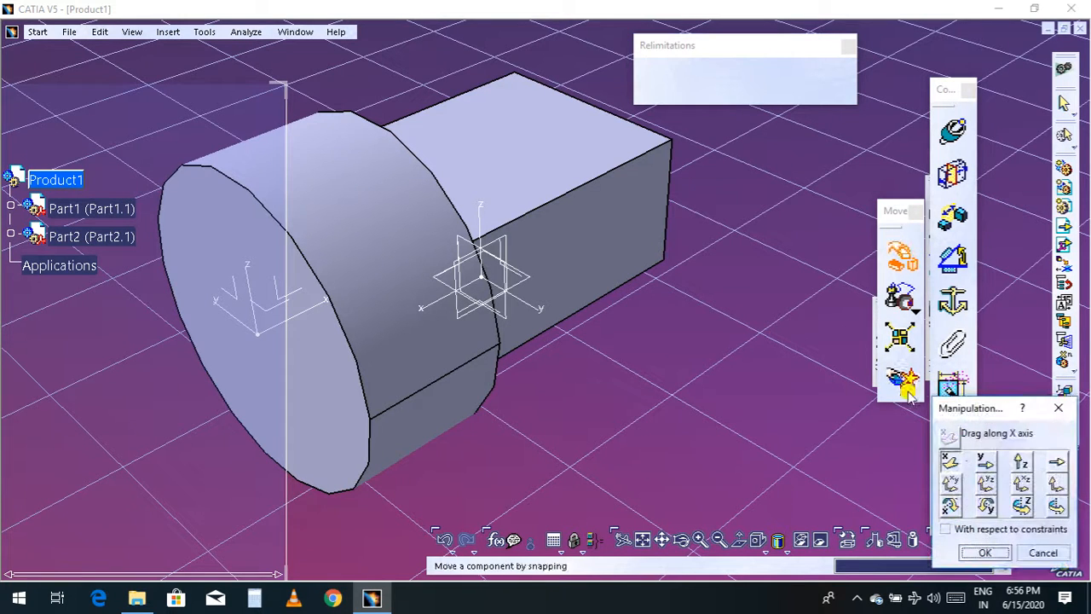
click(1002, 409)
drag(955, 406, 786, 334)
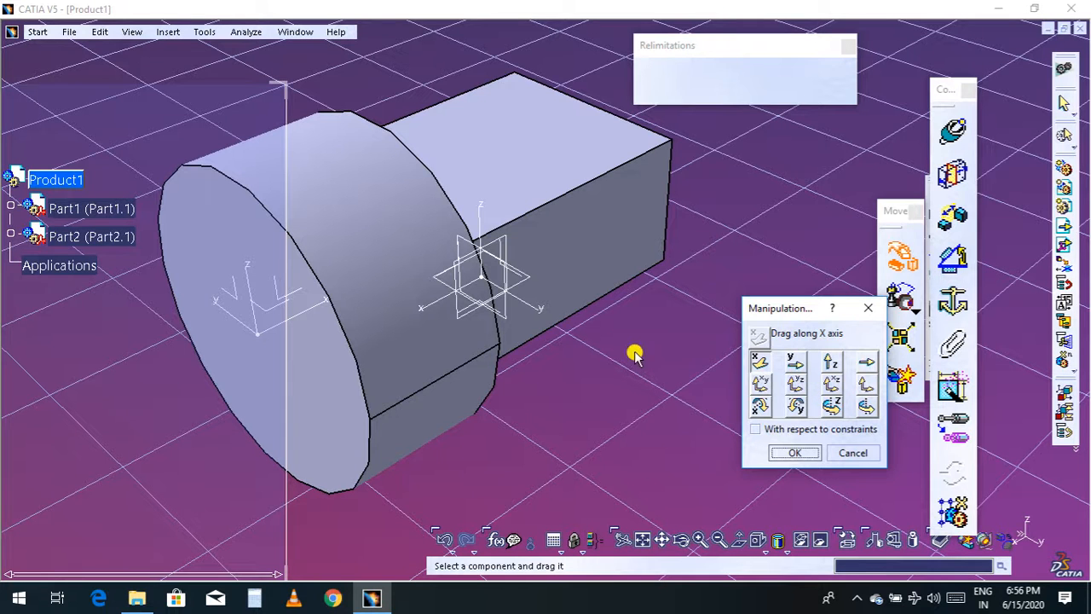
middle_drag(623, 380, 655, 329)
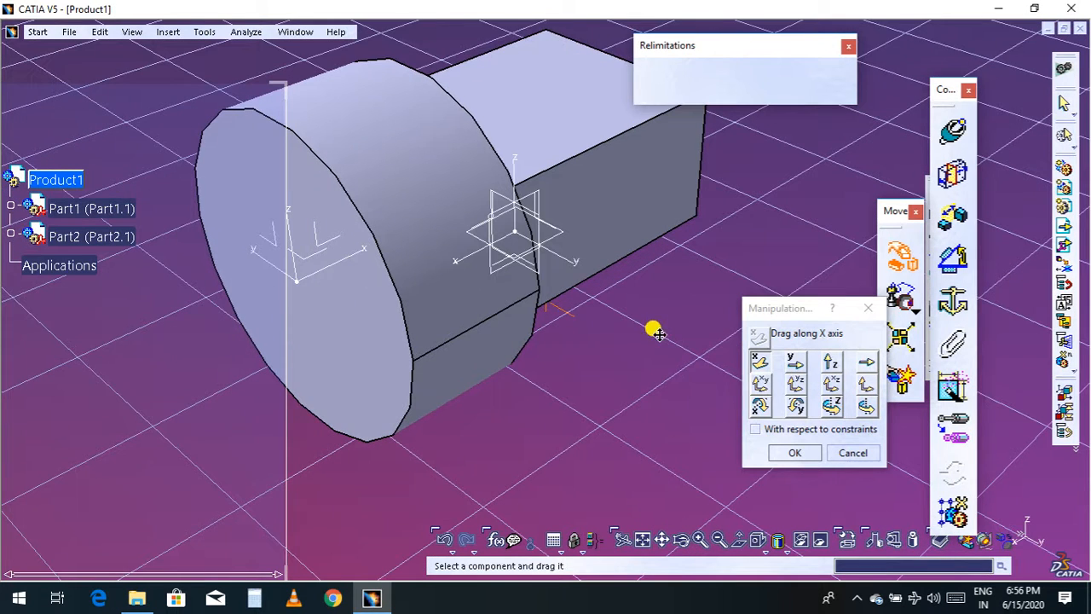
click(797, 362)
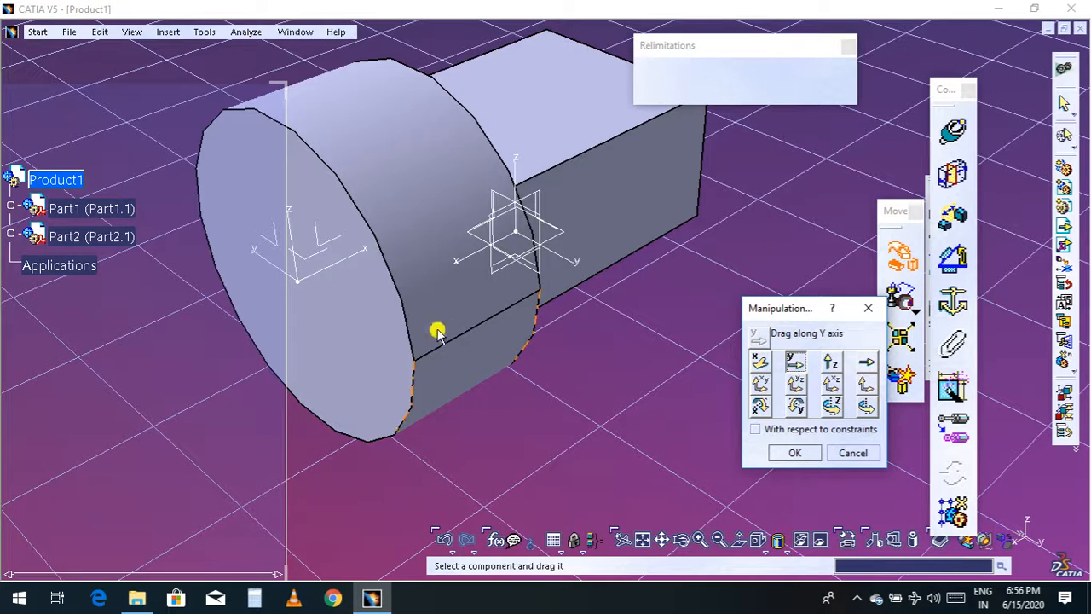
click(390, 324)
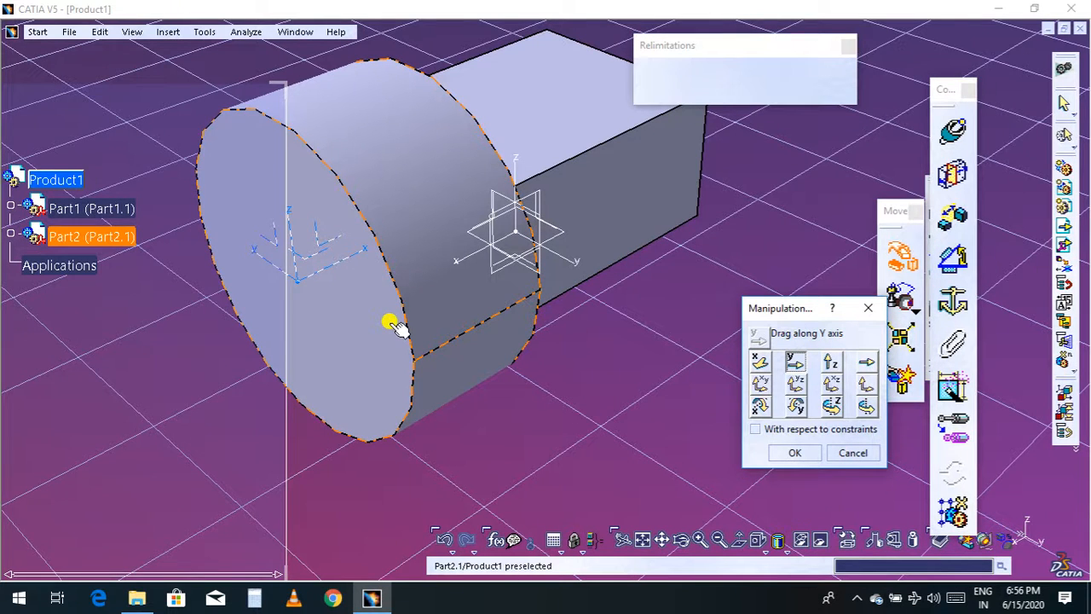
drag(282, 213, 361, 281)
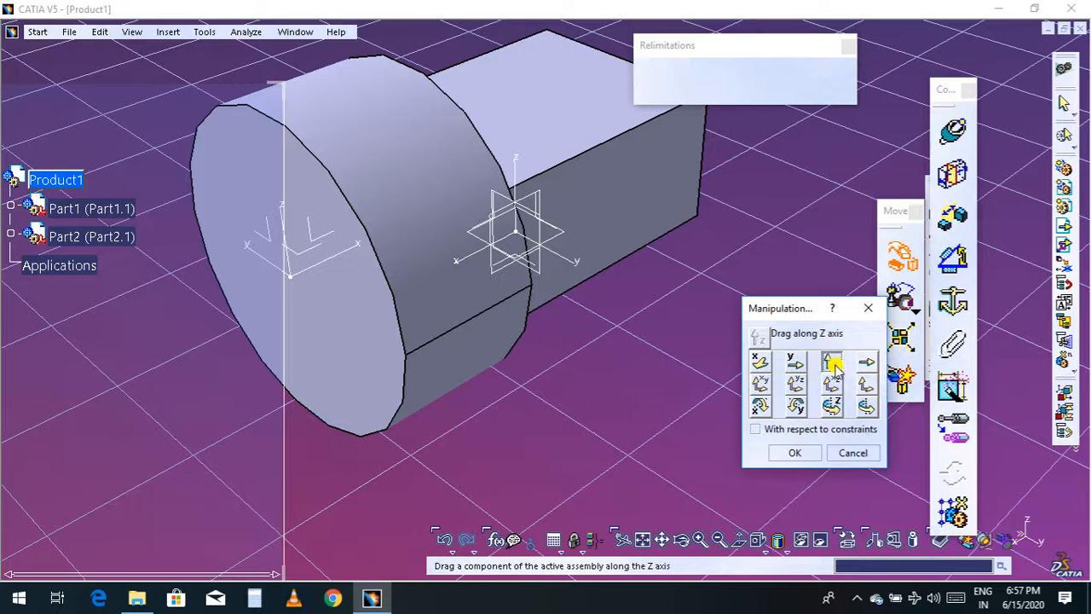
Shift Part2 along the Z axis with the manipulation parameters.
click(353, 339)
drag(354, 339, 348, 356)
drag(345, 402, 358, 356)
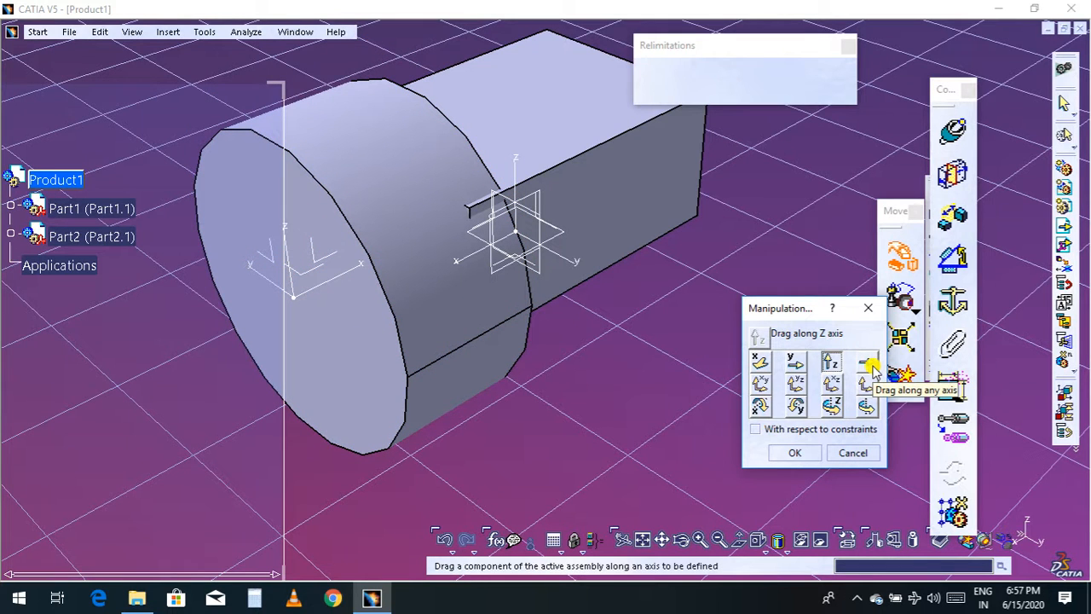
Move Part2 along a user-defined axis, picking the X axis of Part2's axis system as the translation direction.
click(868, 365)
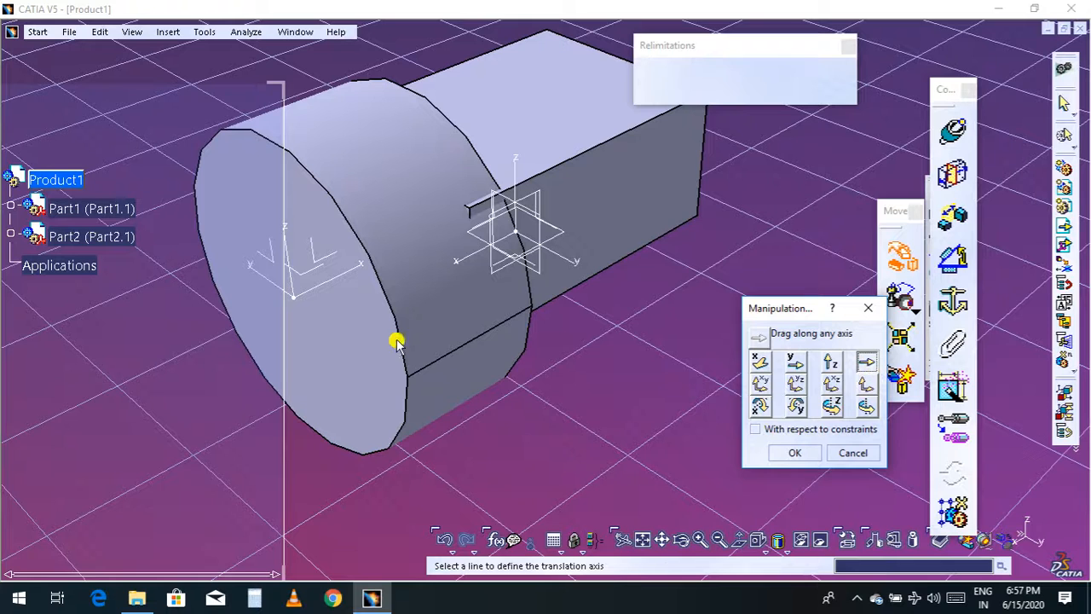
click(335, 321)
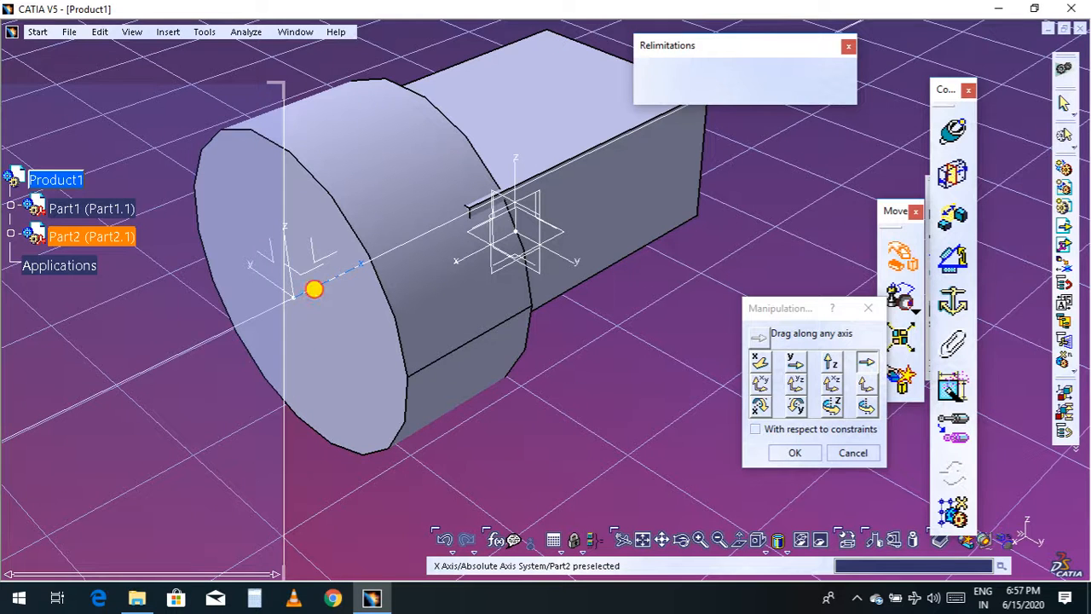
drag(312, 288, 417, 411)
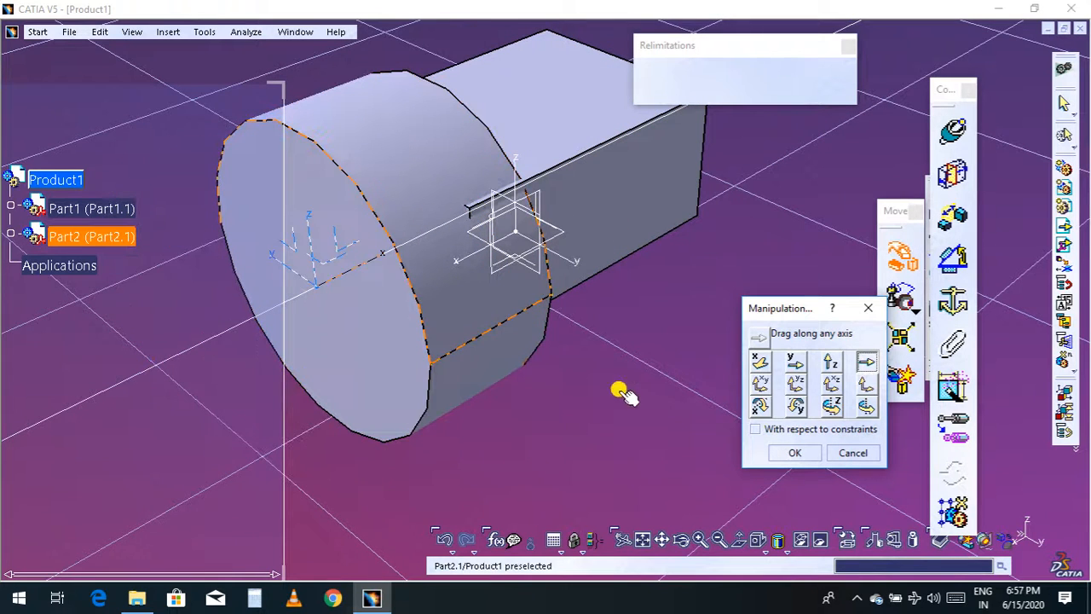
Move Part2 within the XY plane and rotate it around the Z axis.
click(760, 383)
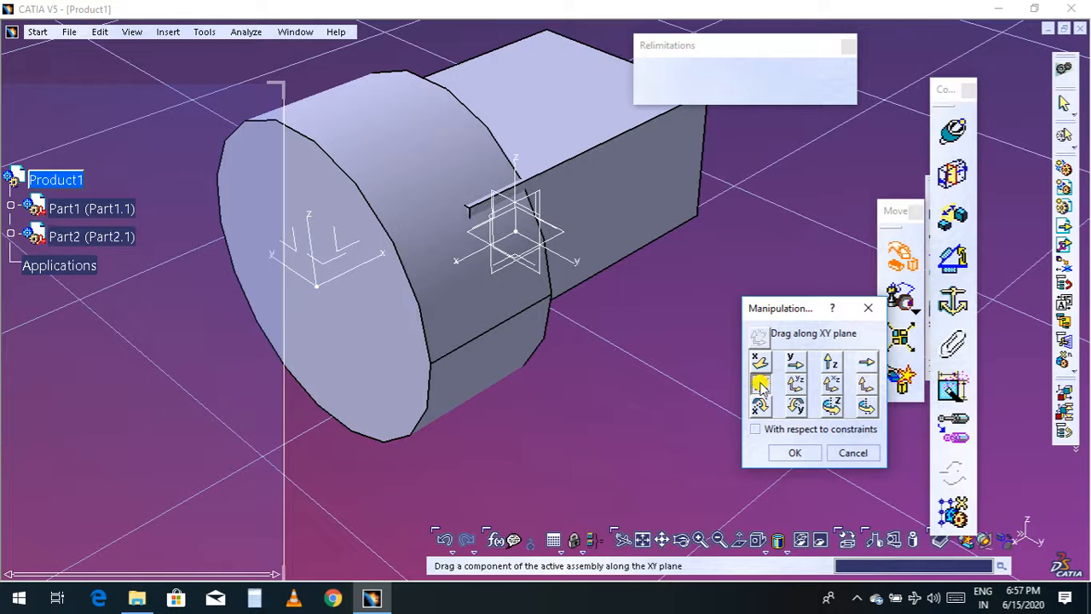
click(361, 301)
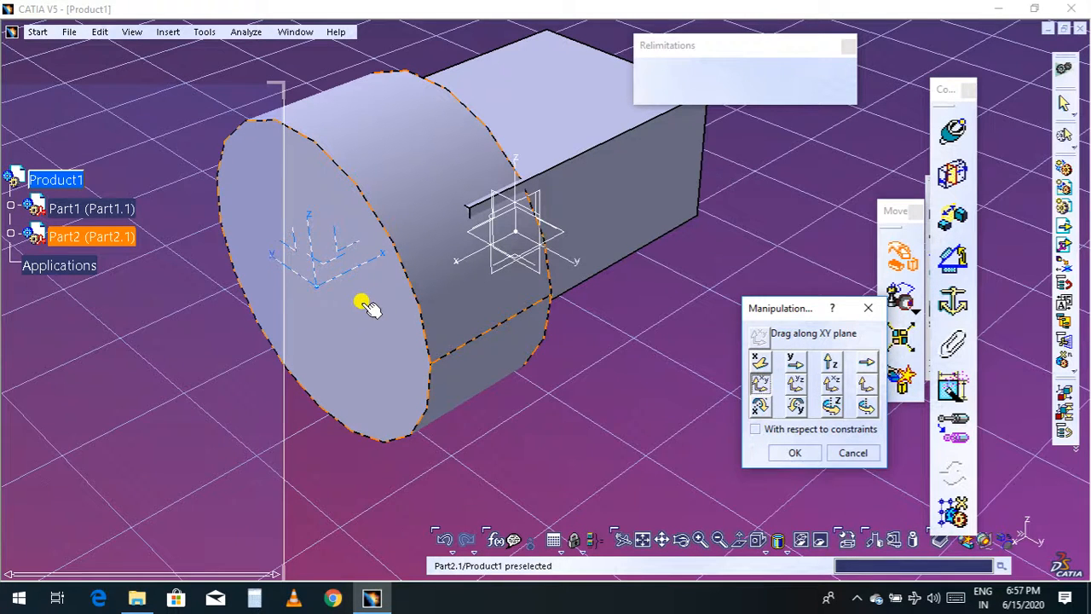
drag(353, 361, 325, 326)
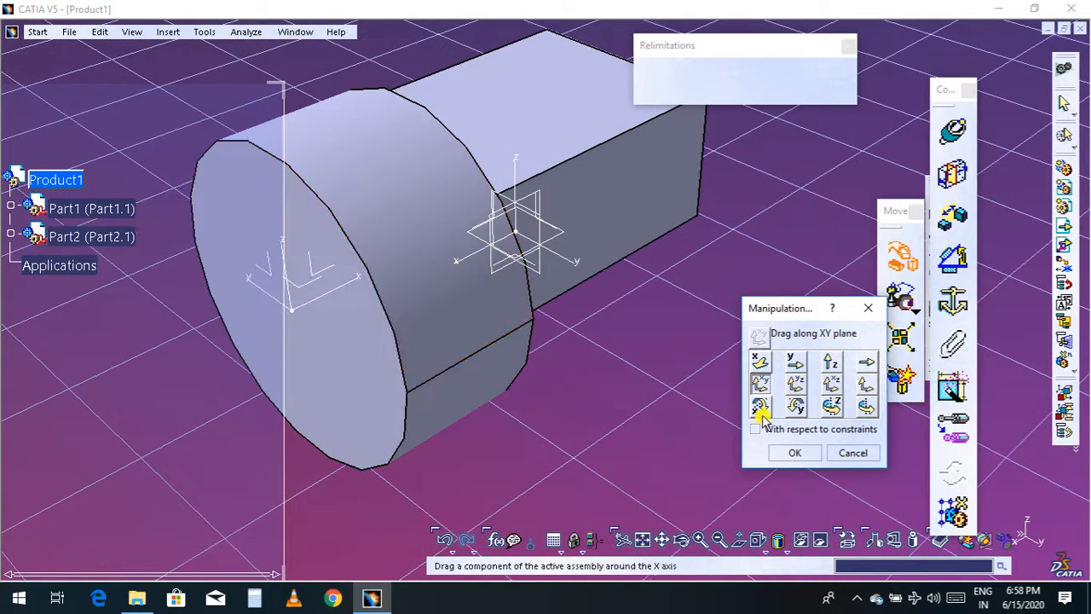
click(832, 409)
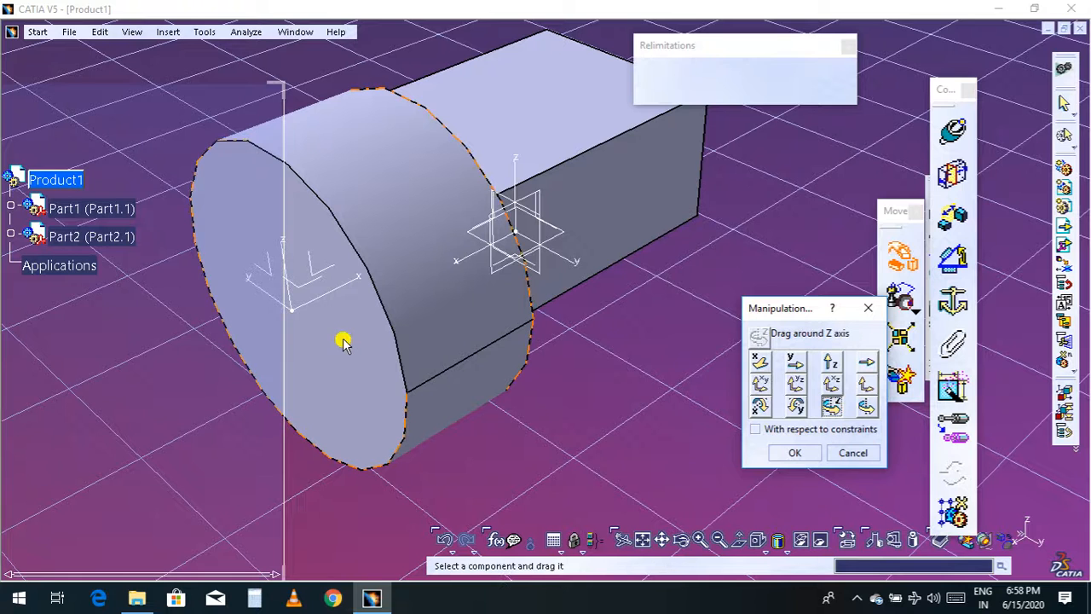
drag(434, 385, 303, 439)
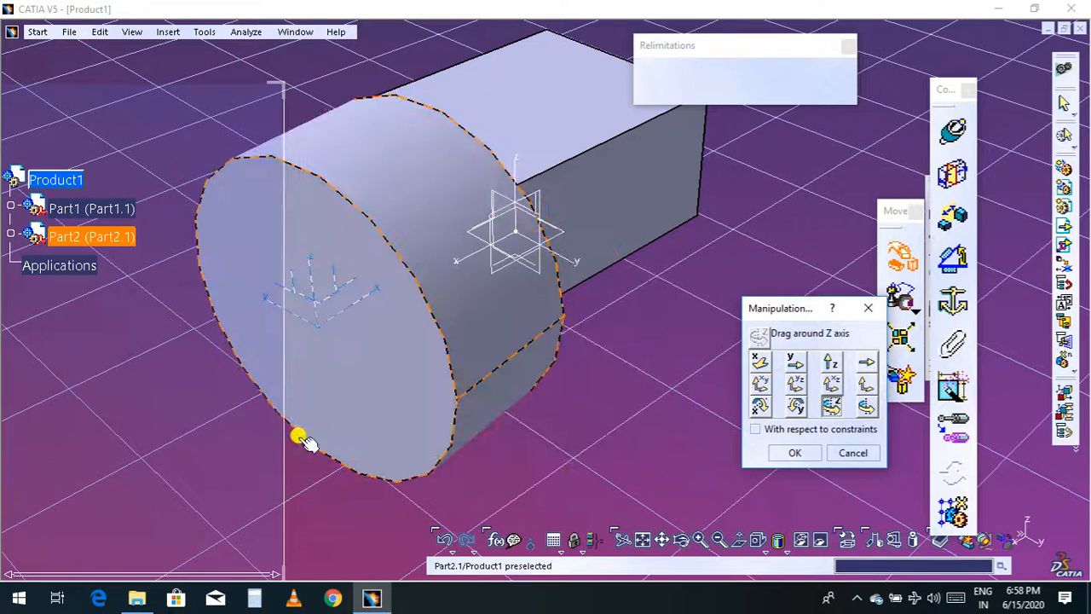
Rotate Part2 around a user-defined axis, using the Y axis of its axis system, and cancel the whole manipulation.
click(866, 408)
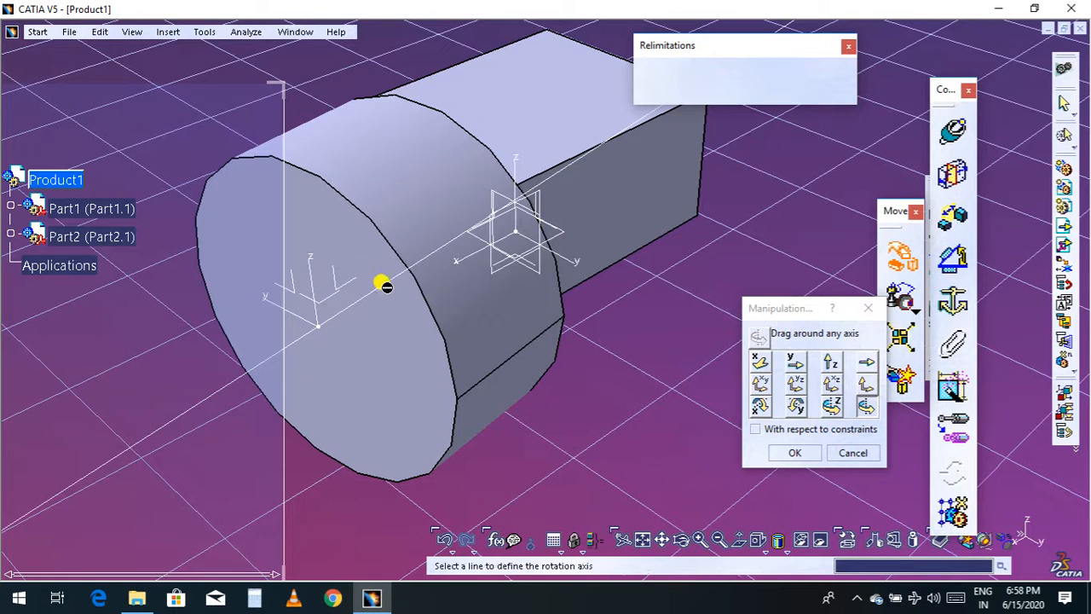
click(316, 324)
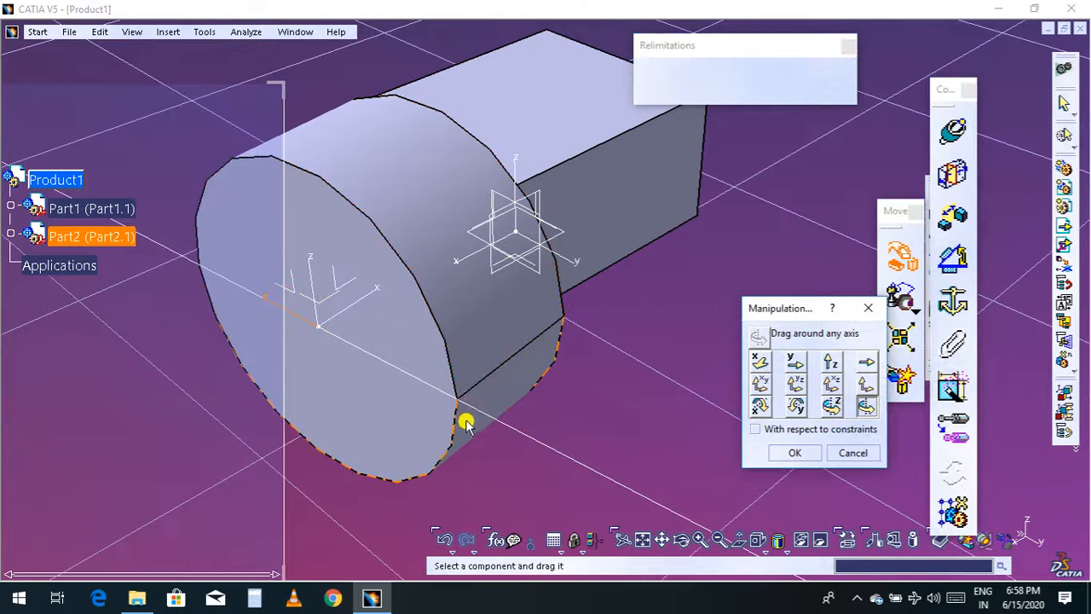
drag(433, 386, 547, 427)
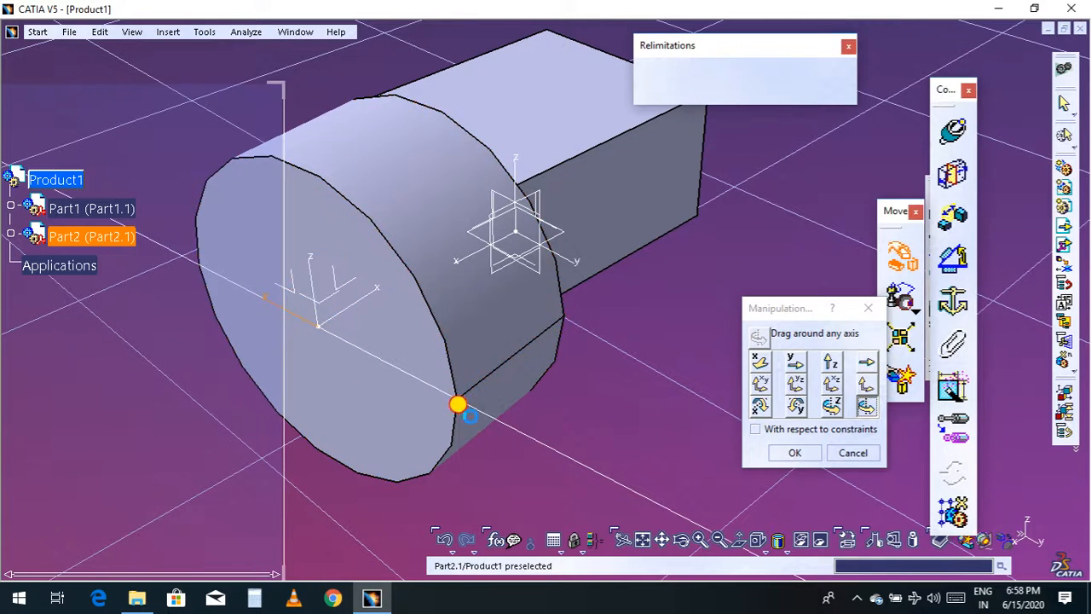
drag(540, 365, 640, 404)
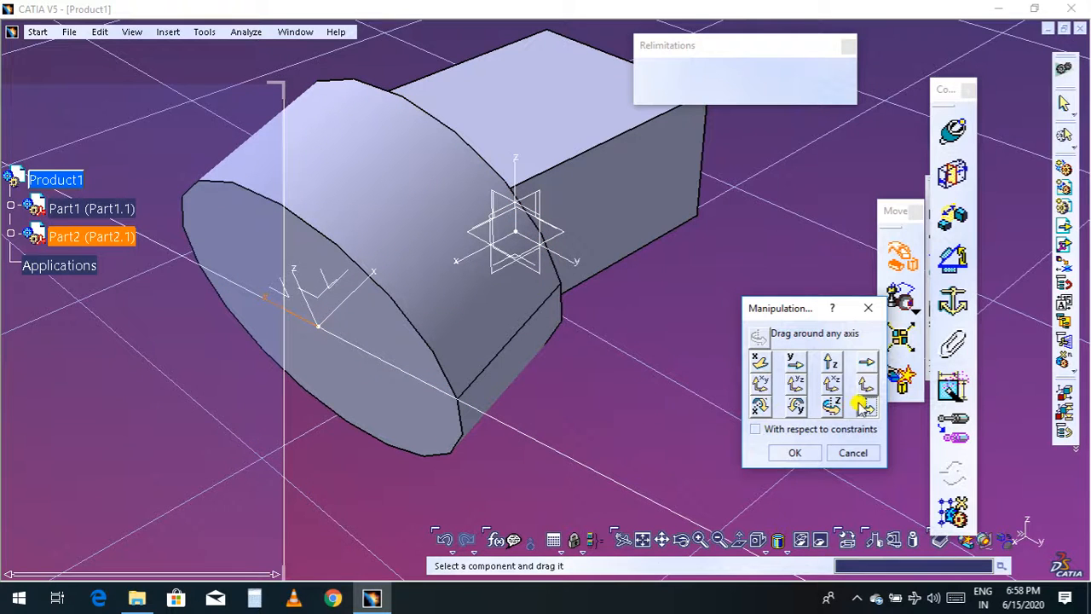
click(852, 453)
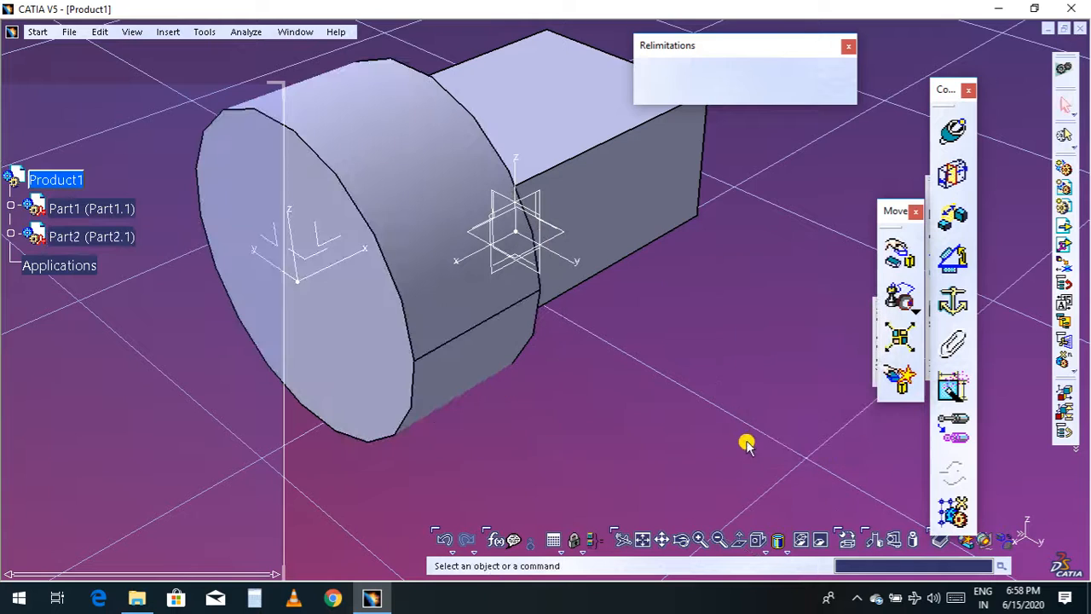